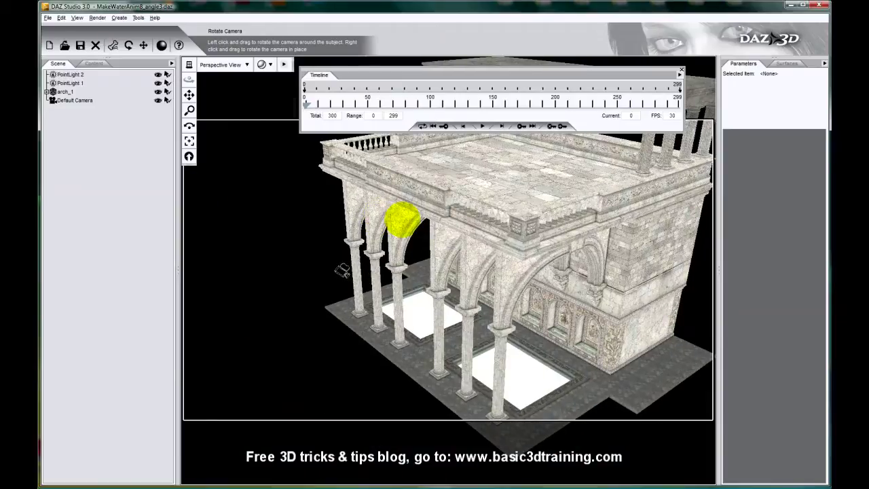
# - Orbit the camera around the stone arcade to view it from the colonnade side
pyautogui.moveTo(341, 270); pyautogui.dragTo(392, 331)
pyautogui.moveTo(380, 217); pyautogui.dragTo(399, 214)
pyautogui.click(189, 110)
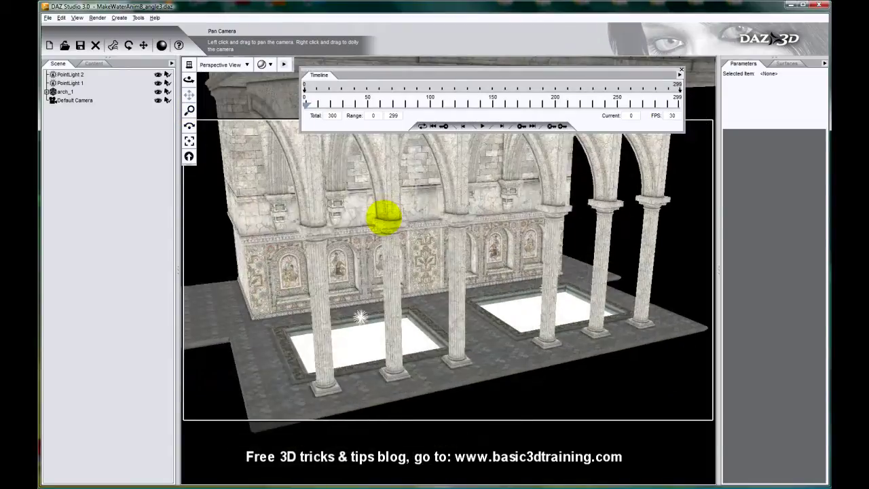
pyautogui.click(189, 78)
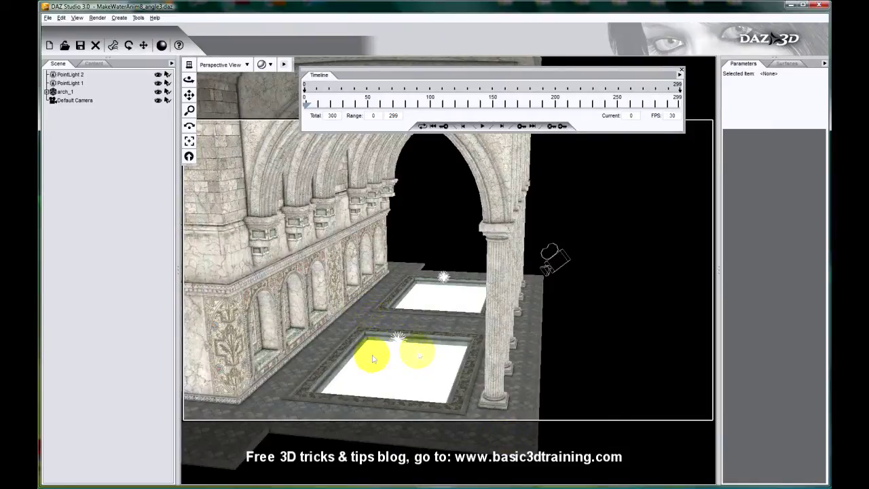
pyautogui.moveTo(302, 173); pyautogui.dragTo(316, 188)
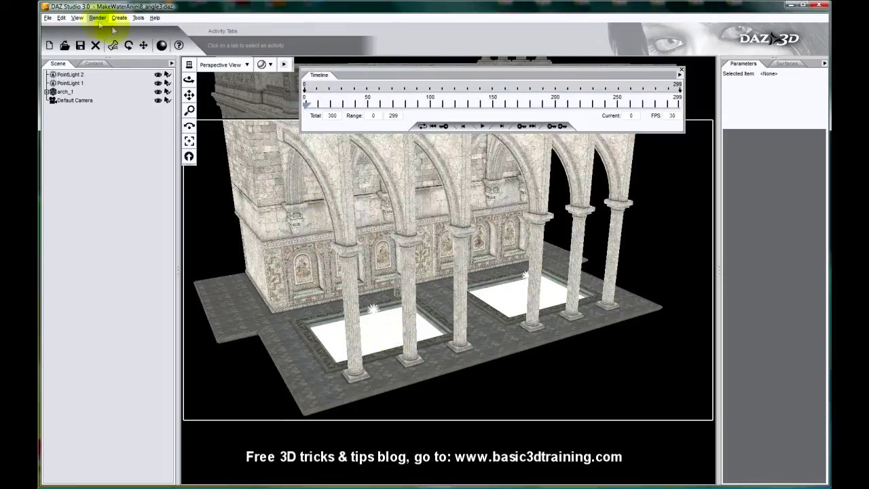
# - Switch the active tool to Surface Selection, then back to Node Selection
pyautogui.click(138, 17)
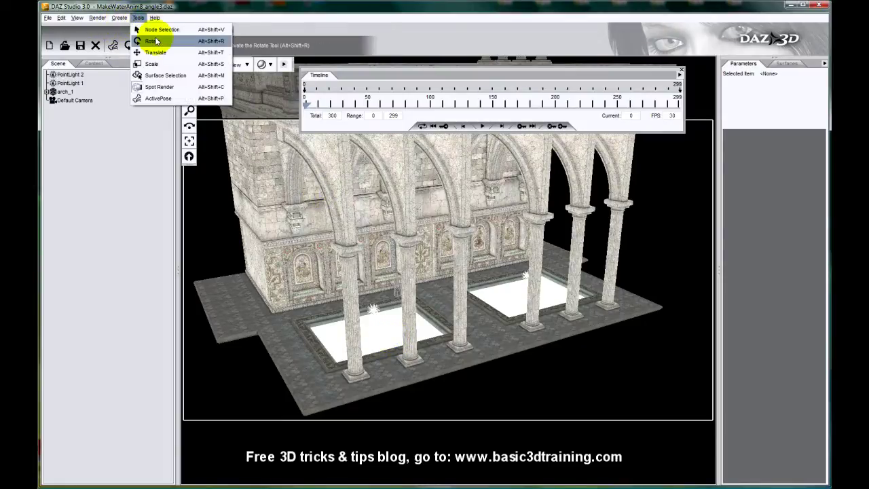
pyautogui.click(156, 75)
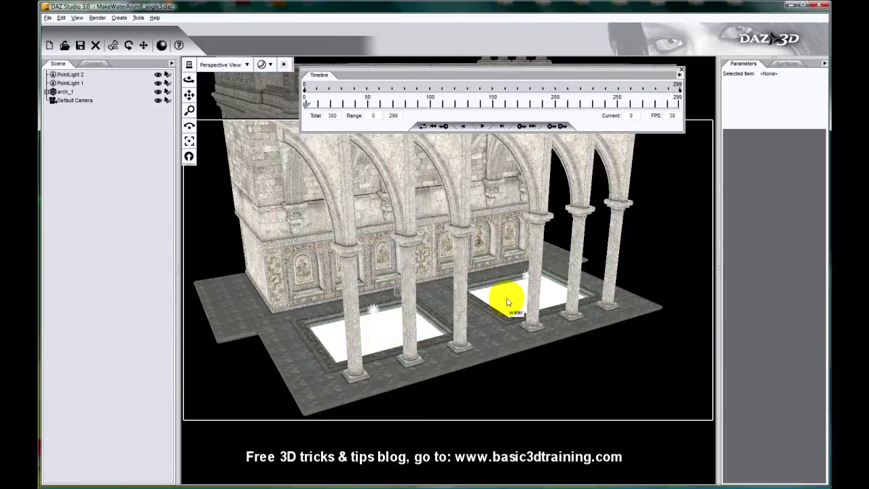
pyautogui.click(135, 19)
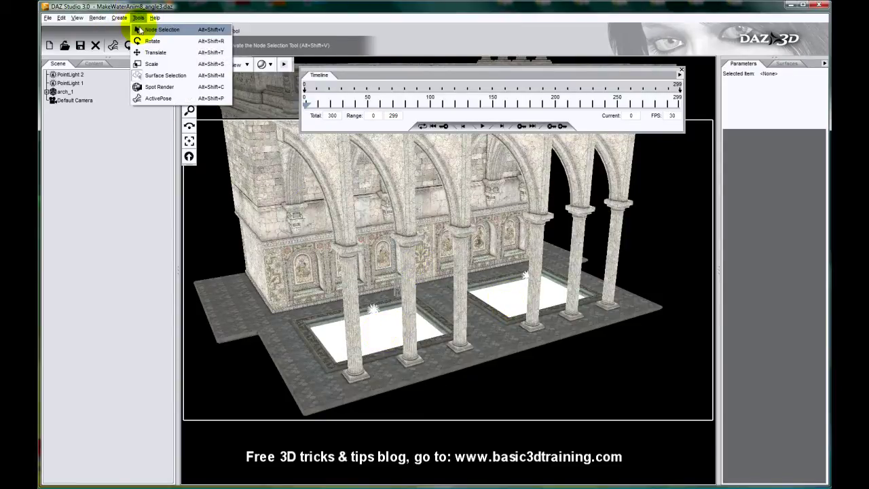
pyautogui.click(129, 73)
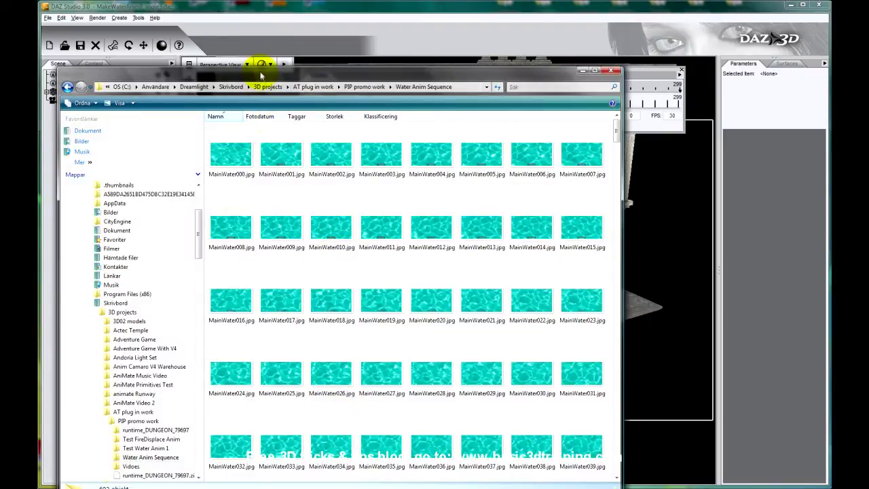
# - Open MainWater000.jpg in Windows Photo Gallery and page forward through the turquoise water frames
pyautogui.moveTo(269, 63); pyautogui.dragTo(285, 46)
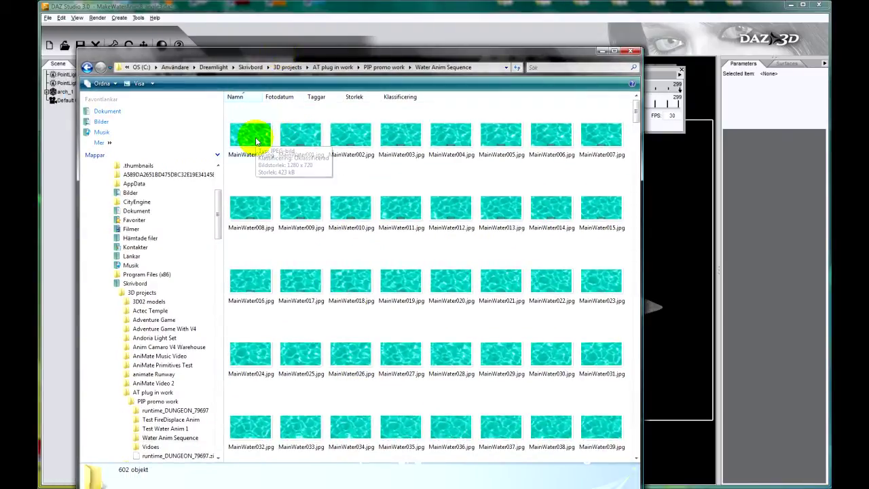
pyautogui.click(256, 141)
pyautogui.doubleClick(255, 141)
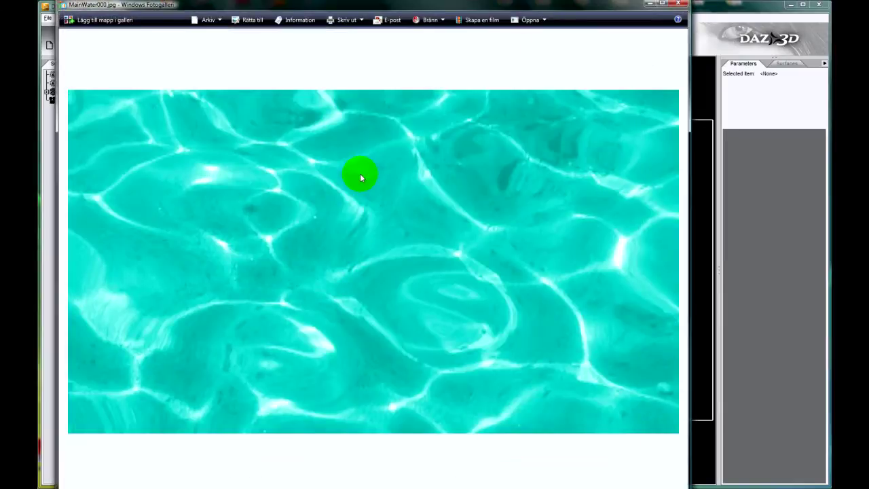
pyautogui.click(553, 450)
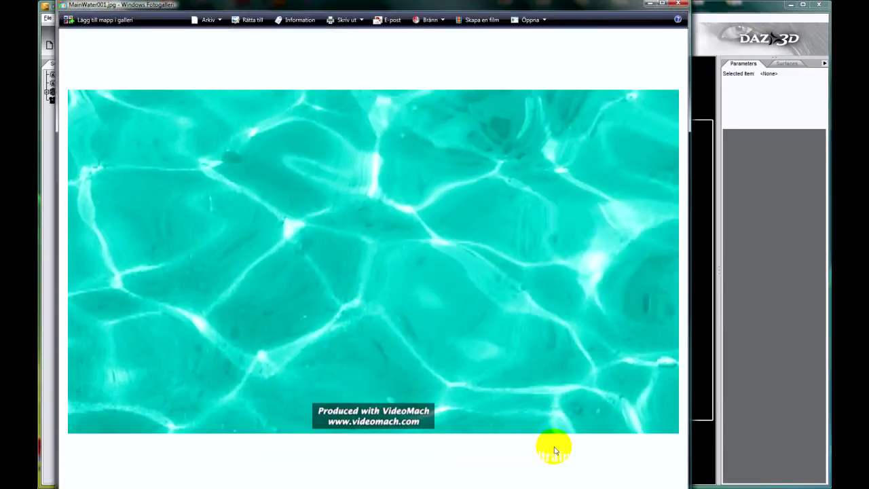
pyautogui.click(554, 450)
pyautogui.click(554, 450)
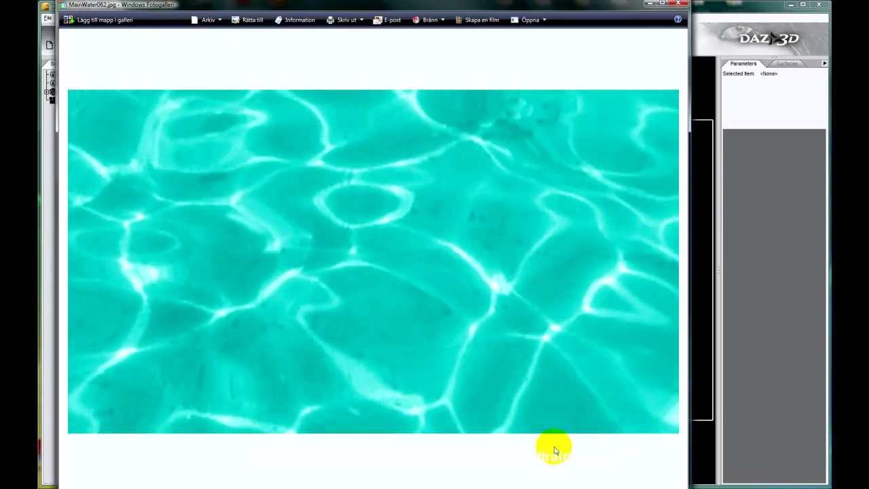
# - Close the gallery, then open WaterScatter024.jpg from the folder
pyautogui.click(678, 3)
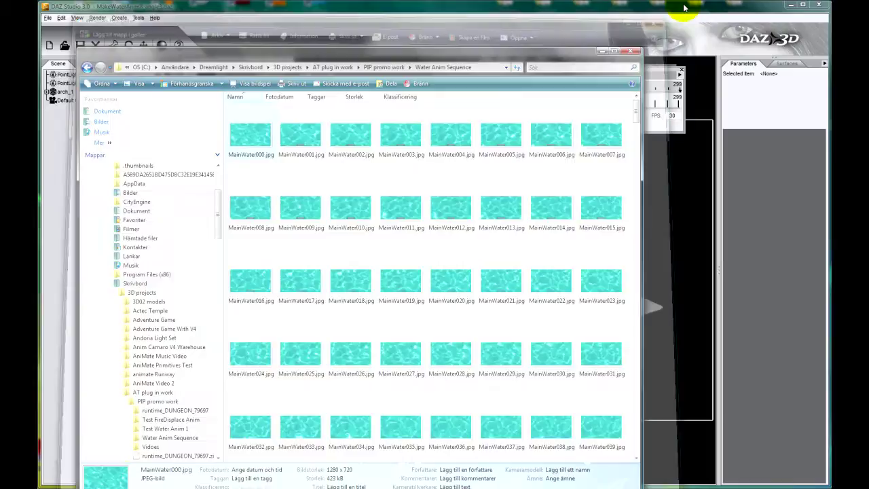
pyautogui.moveTo(633, 116); pyautogui.dragTo(631, 288)
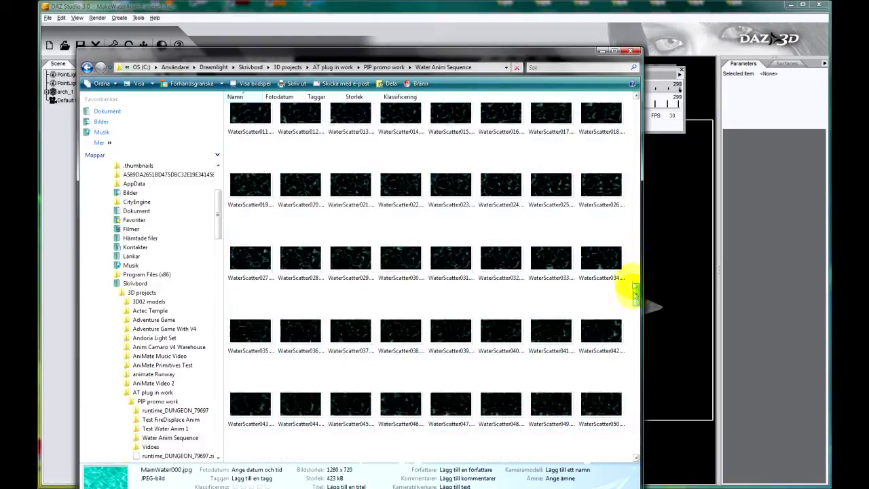
pyautogui.doubleClick(506, 187)
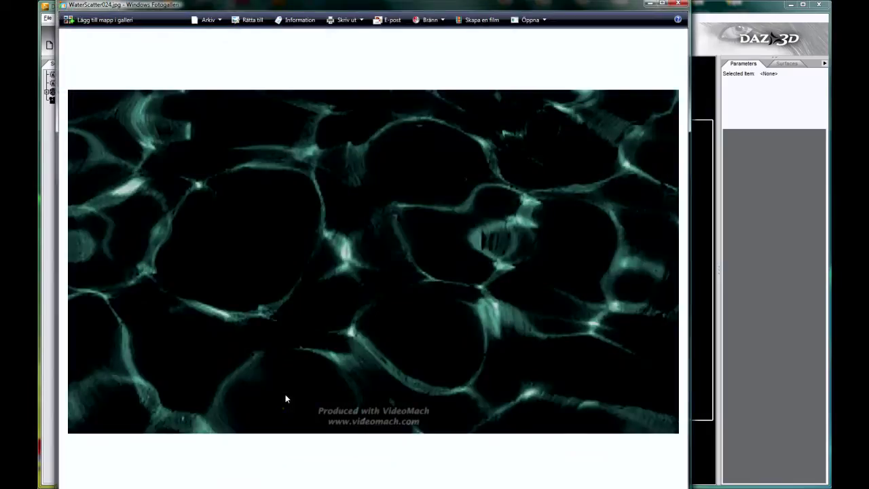
# - Page through the dark WaterScatter caustic frames, then close Photo Gallery
pyautogui.click(275, 468)
pyautogui.click(275, 468)
pyautogui.click(275, 468)
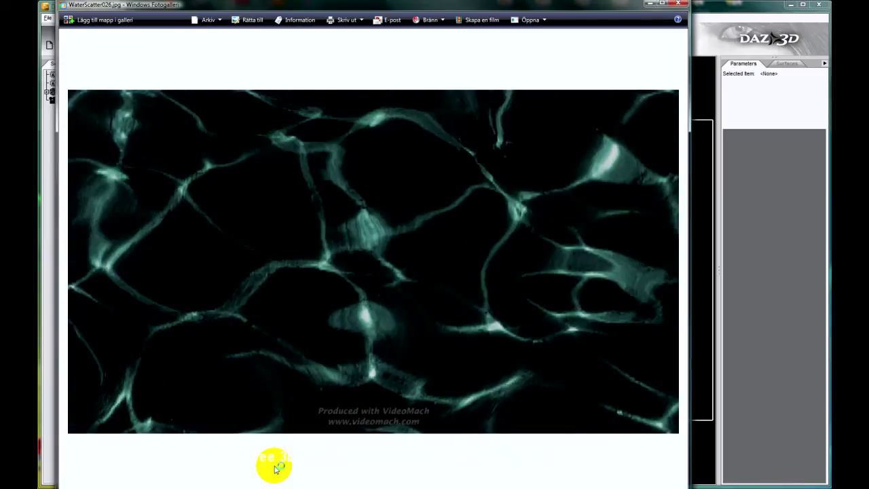
pyautogui.click(275, 468)
pyautogui.click(275, 468)
pyautogui.click(275, 469)
pyautogui.click(274, 468)
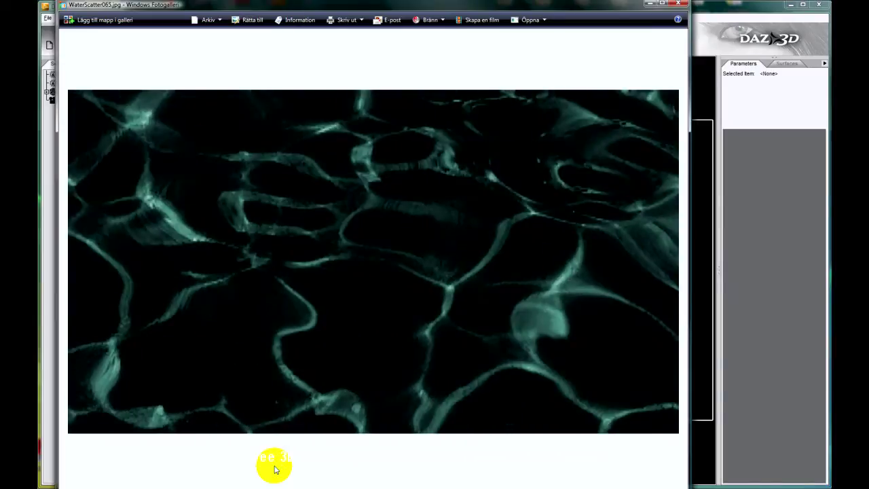
pyautogui.click(275, 469)
pyautogui.click(275, 468)
pyautogui.click(275, 468)
pyautogui.click(274, 468)
pyautogui.click(275, 468)
pyautogui.click(275, 468)
pyautogui.click(275, 468)
pyautogui.click(275, 468)
pyautogui.click(274, 468)
pyautogui.click(275, 469)
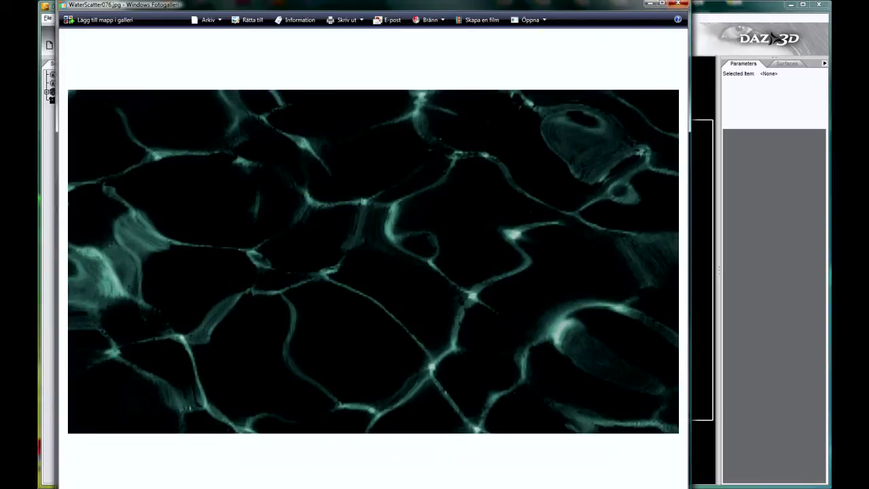
pyautogui.click(676, 3)
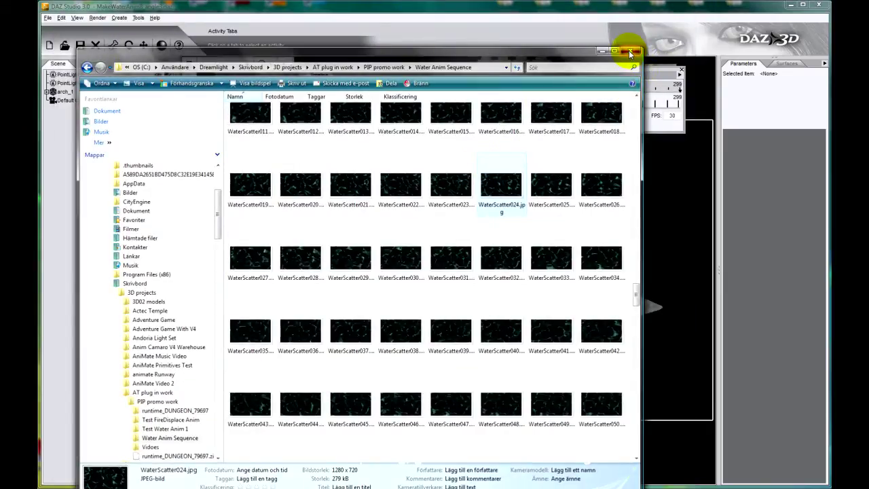
# - Close Explorer, open the PIP tab via View > Tabs, and dock and enlarge it beside the scene
pyautogui.click(631, 53)
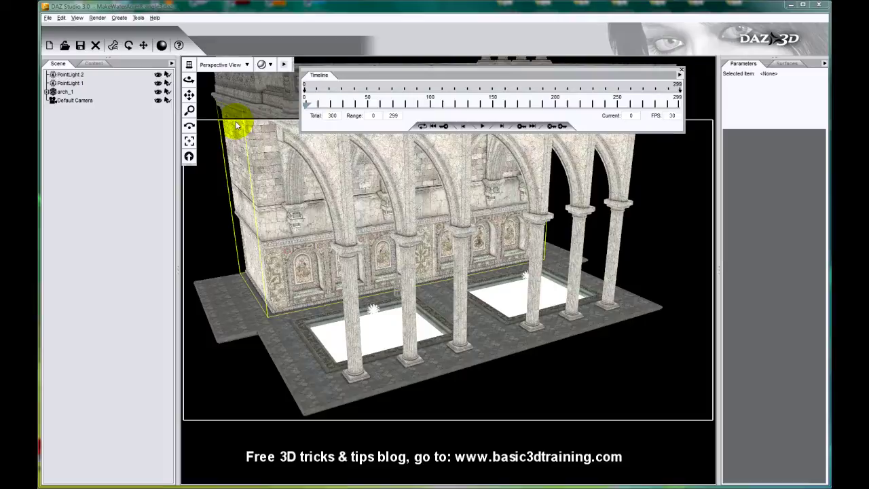
pyautogui.click(77, 18)
pyautogui.moveTo(85, 59)
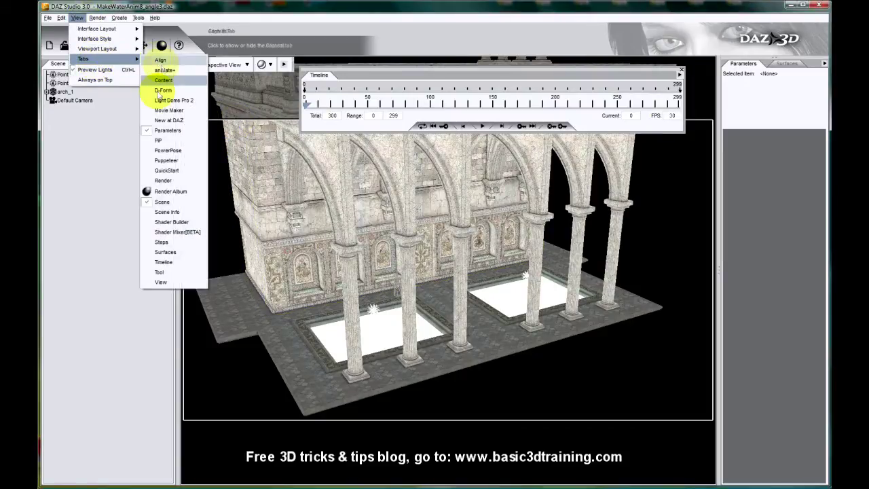
pyautogui.click(167, 140)
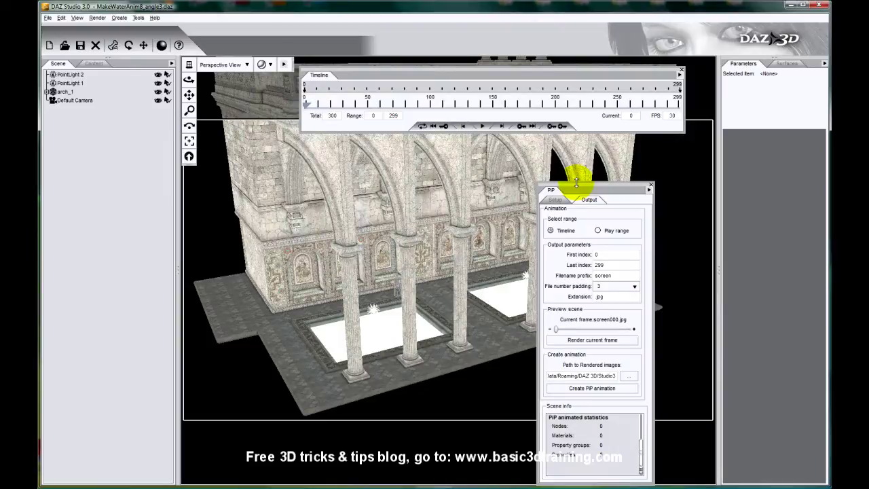
pyautogui.moveTo(575, 185); pyautogui.dragTo(529, 162)
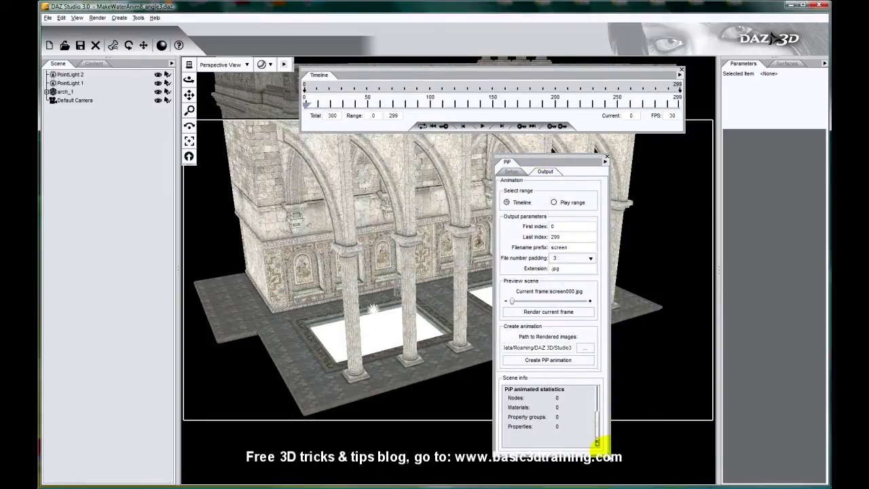
pyautogui.moveTo(601, 445); pyautogui.dragTo(665, 462)
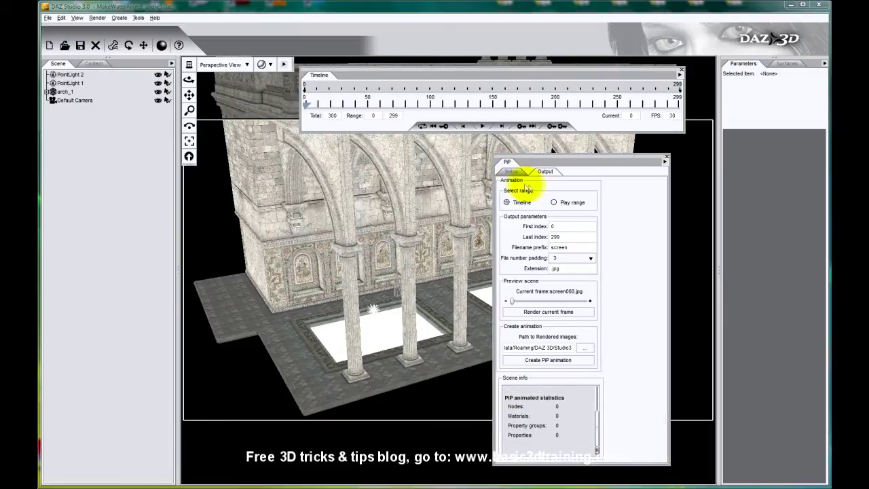
# - On the PiP Setup page, select arch_1 and scroll to its Ambient settings
pyautogui.click(510, 171)
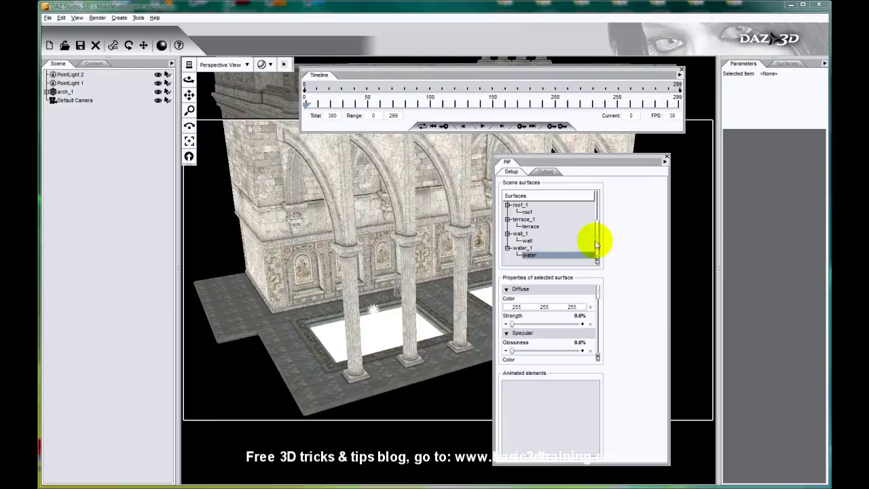
pyautogui.moveTo(595, 244); pyautogui.dragTo(606, 196)
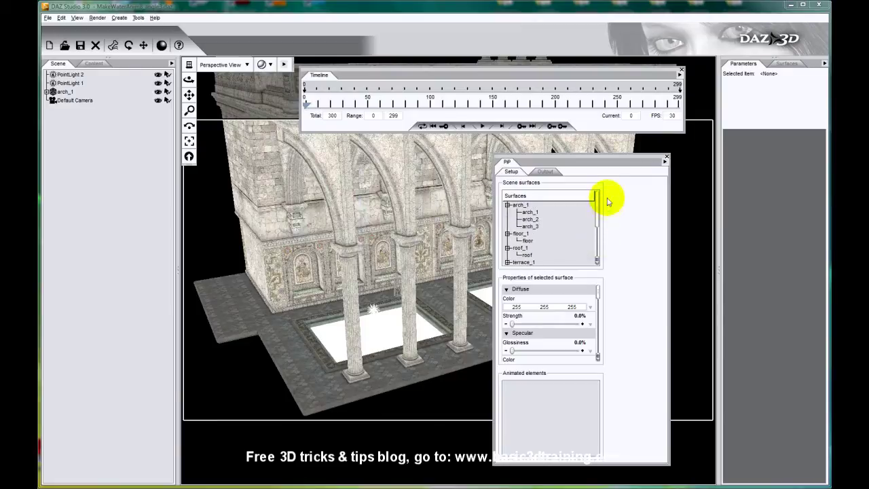
pyautogui.click(529, 212)
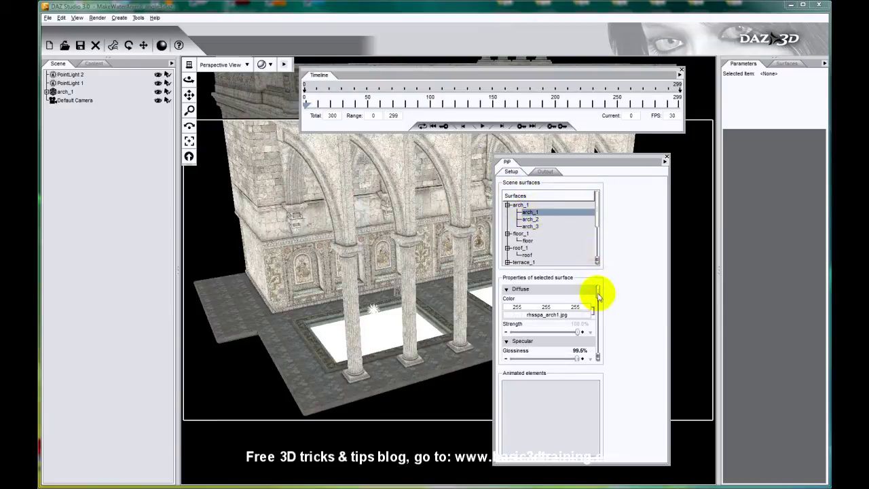
pyautogui.moveTo(598, 295)
pyautogui.mouseDown()
pyautogui.moveTo(599, 314)
pyautogui.moveTo(595, 307)
pyautogui.mouseUp()
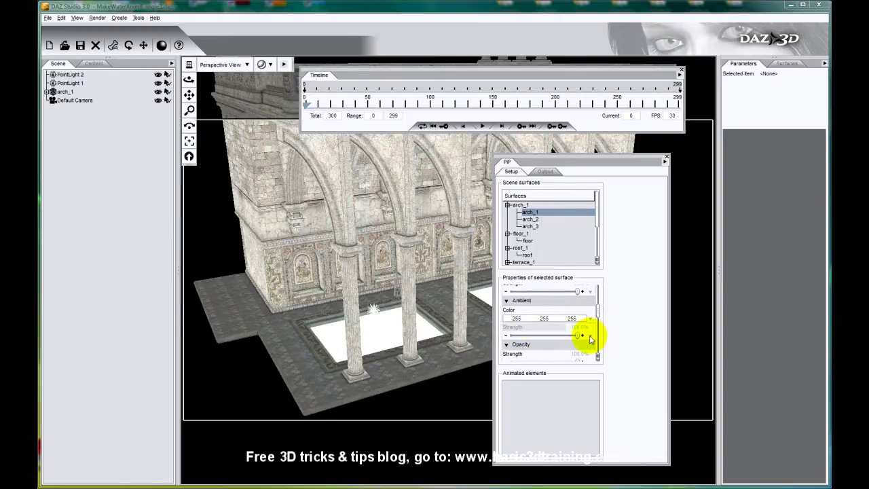
# - Load MainWater000.jpg from Desktop > 3D projects > AT plug in work > PIP promo work > Water Anim Sequence as arch_1's Ambient Strength map
pyautogui.click(590, 336)
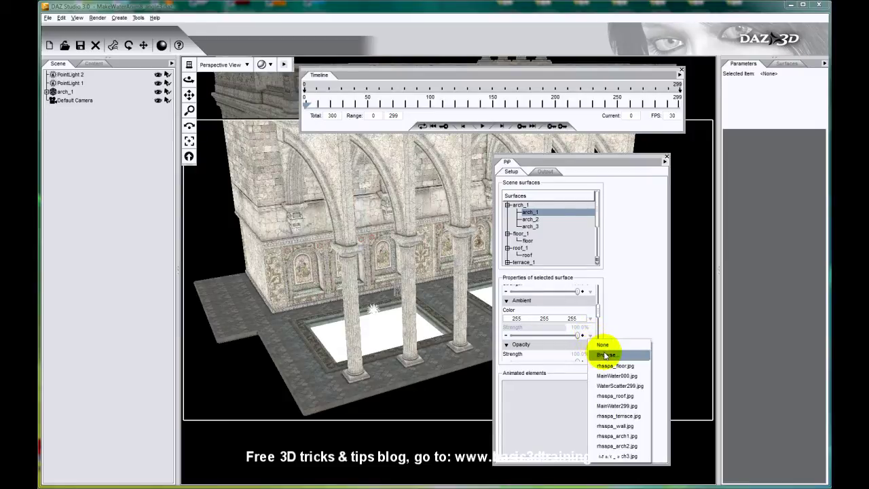
pyautogui.click(606, 354)
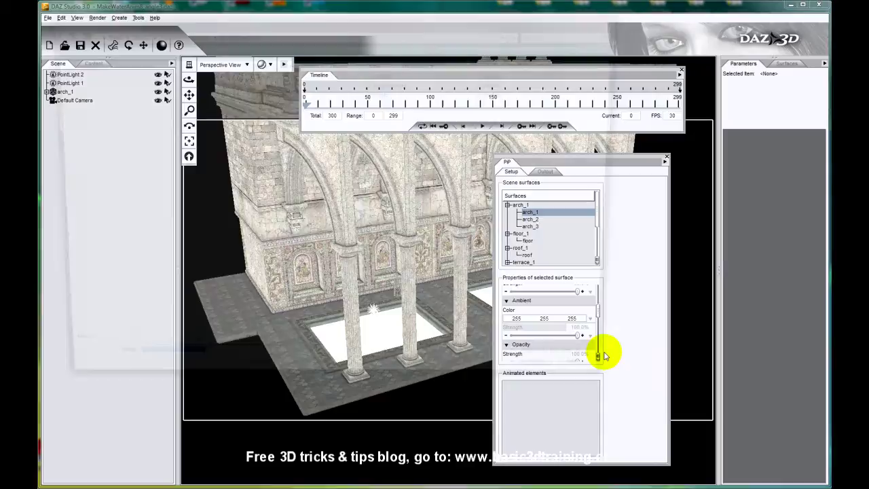
pyautogui.click(615, 20)
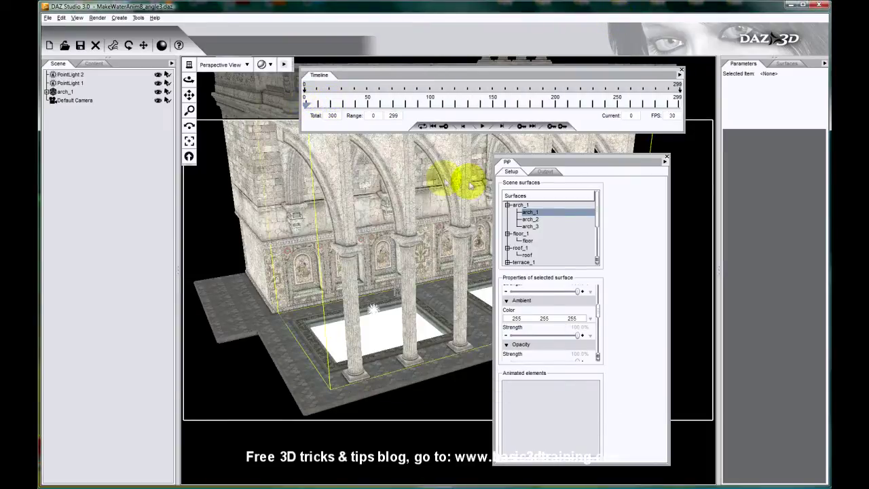
pyautogui.click(590, 335)
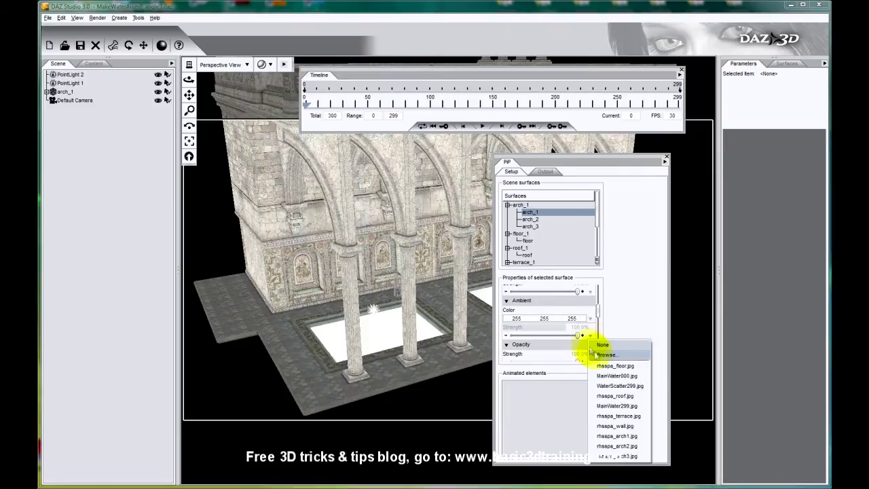
pyautogui.click(603, 354)
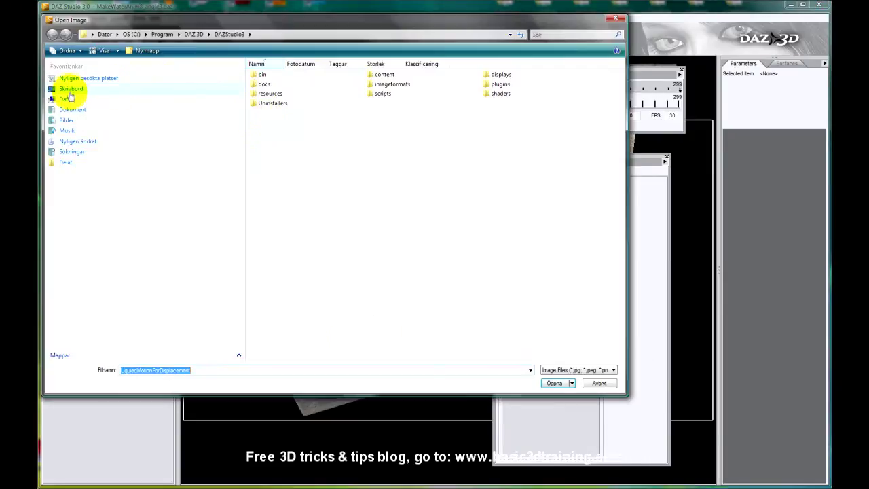
pyautogui.click(69, 90)
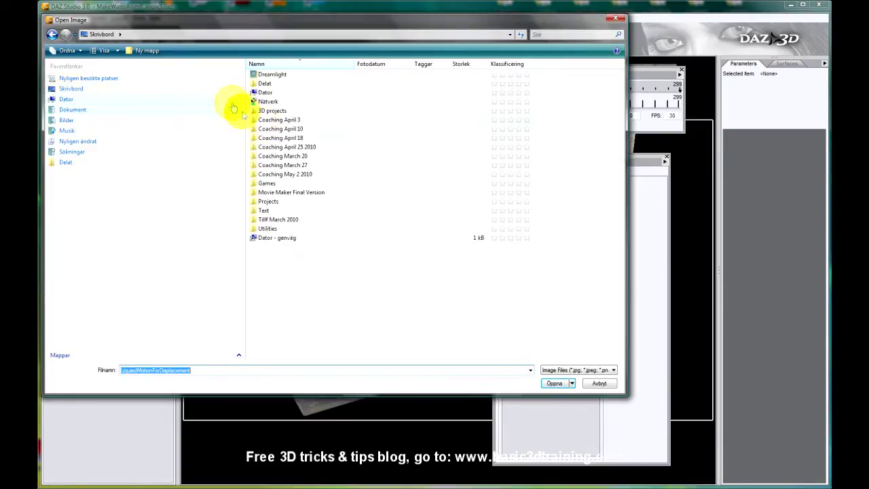
pyautogui.doubleClick(276, 110)
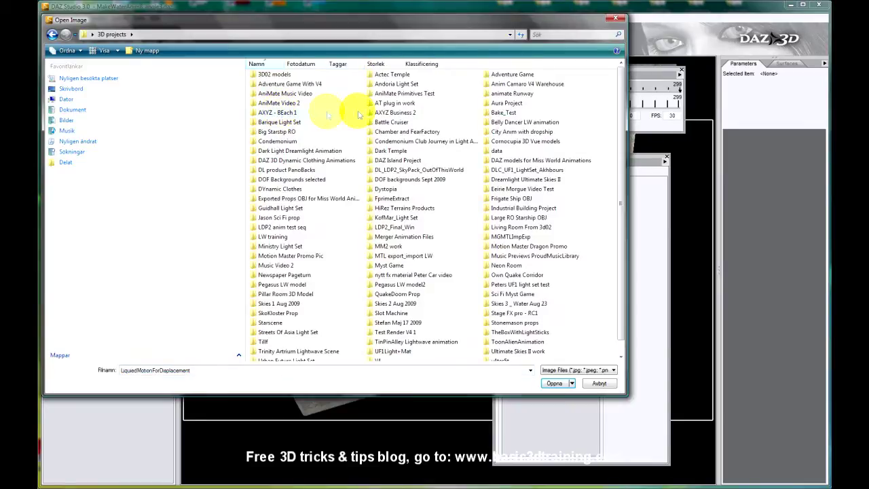
pyautogui.doubleClick(388, 104)
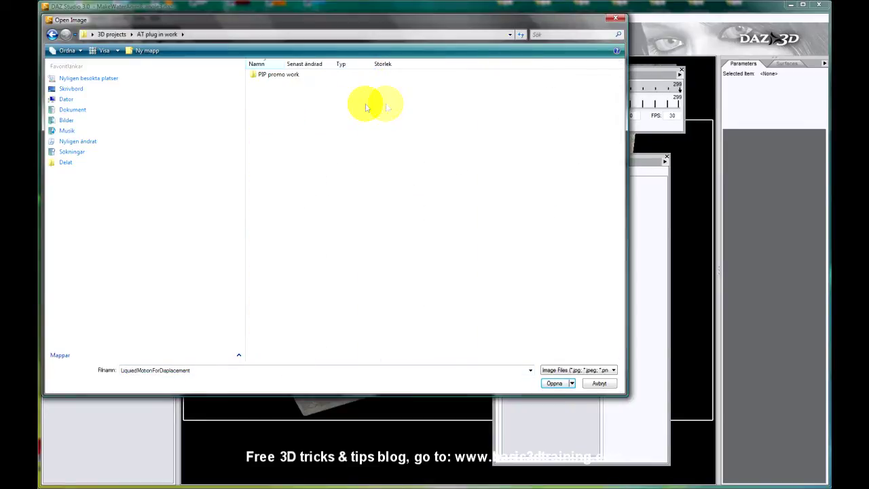
pyautogui.doubleClick(278, 76)
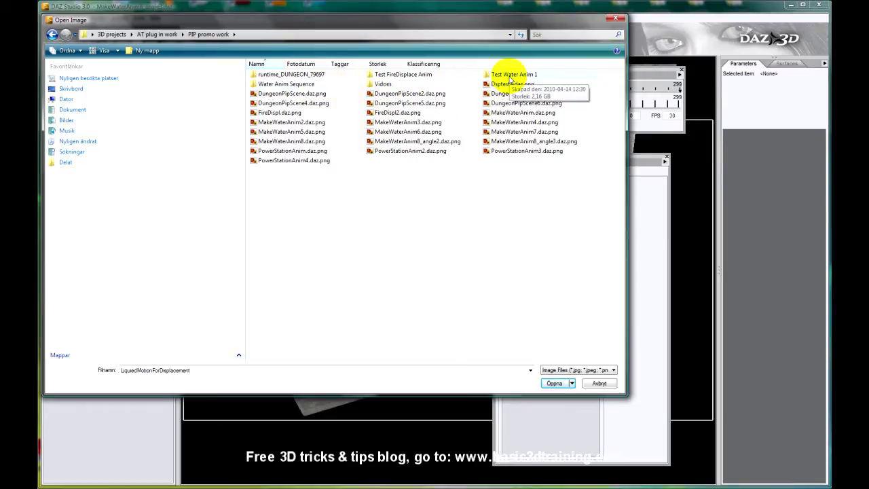
pyautogui.doubleClick(304, 84)
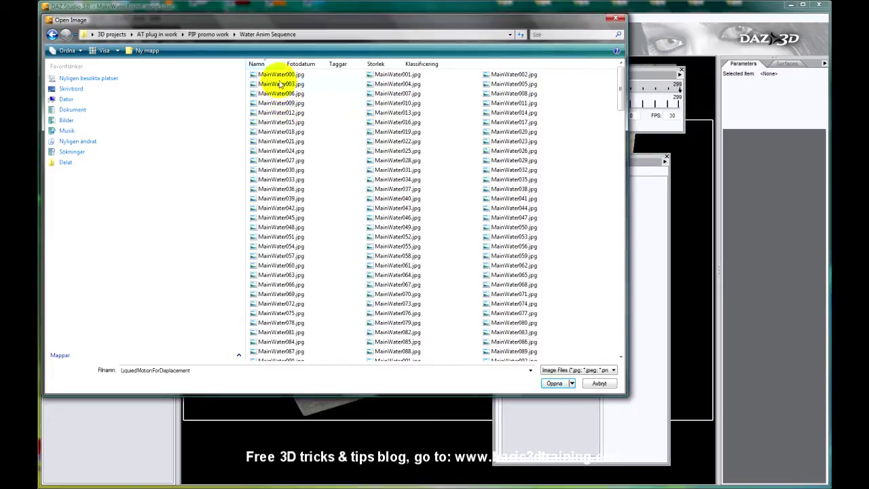
pyautogui.click(277, 75)
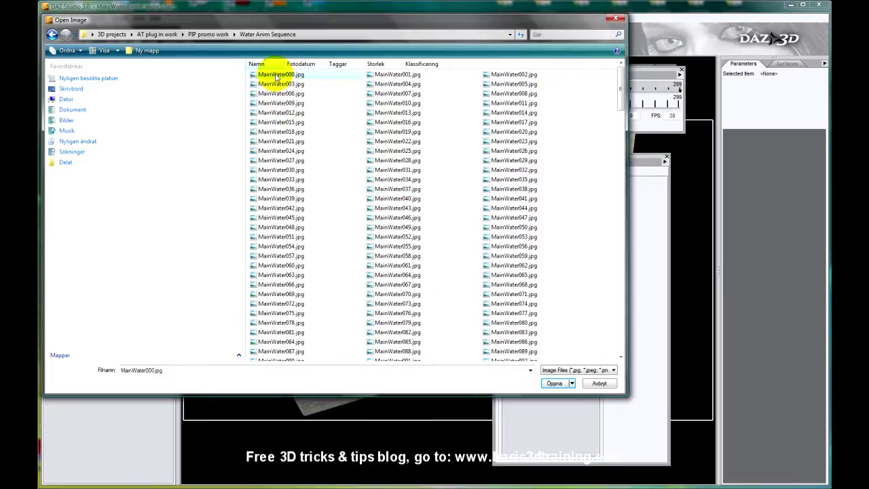
pyautogui.click(553, 384)
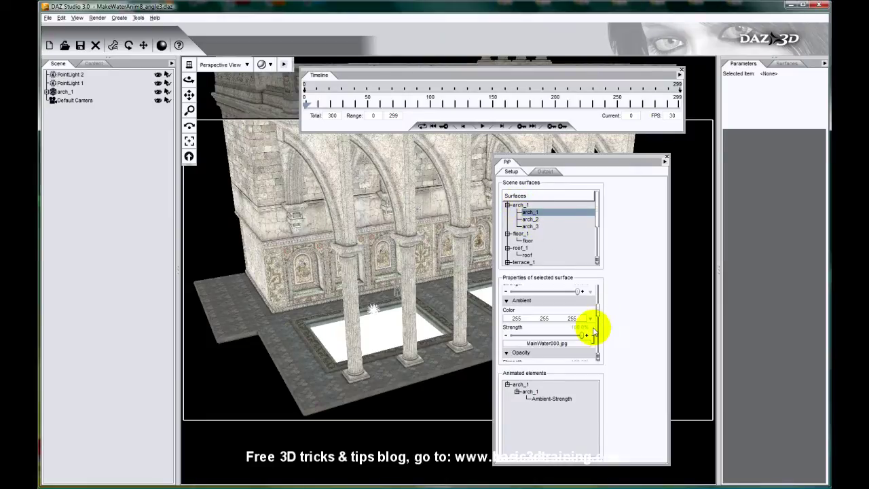
# - Select the arch_2 surface in the PiP Surfaces list
pyautogui.moveTo(597, 304)
pyautogui.mouseDown()
pyautogui.moveTo(599, 287)
pyautogui.moveTo(597, 304)
pyautogui.mouseUp()
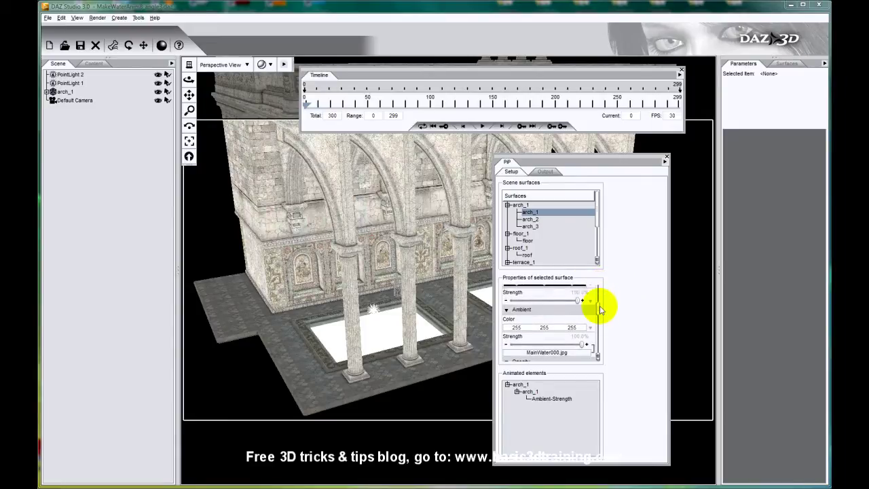
pyautogui.click(530, 220)
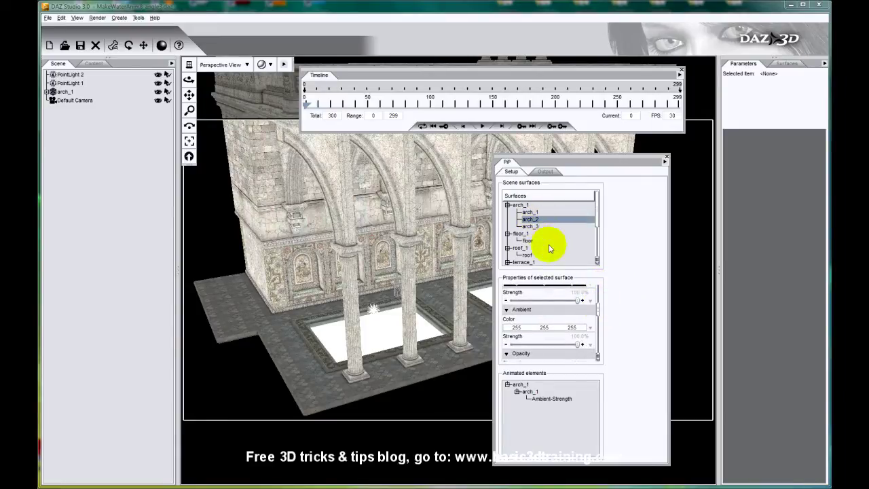
# - Apply MainWater000.jpg to arch_2's Ambient Strength, then return to arch_1's Ambient Strength
pyautogui.click(583, 345)
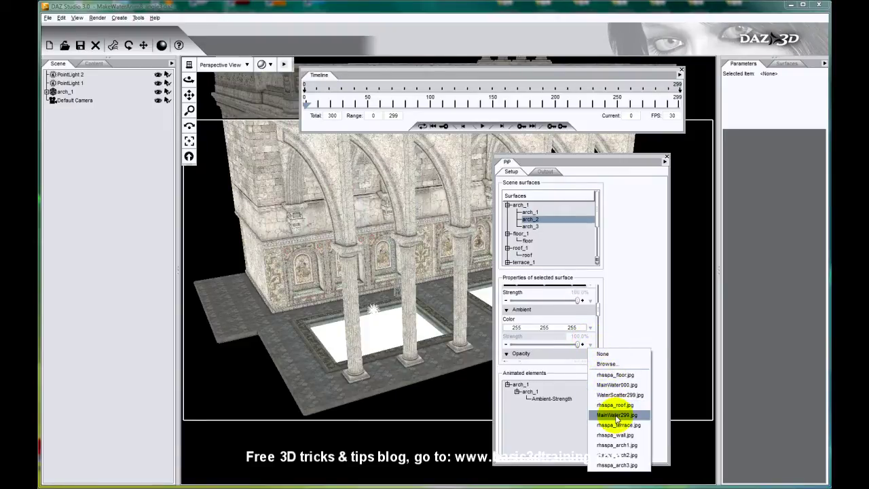
pyautogui.click(616, 385)
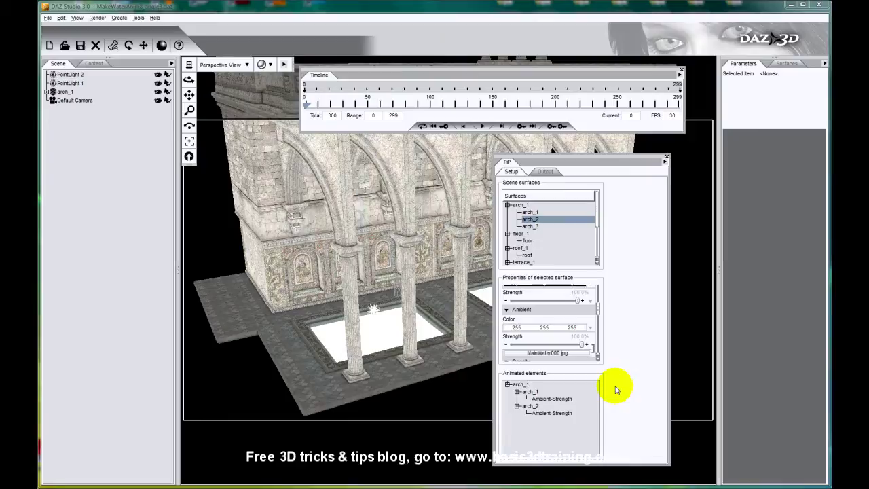
pyautogui.click(563, 351)
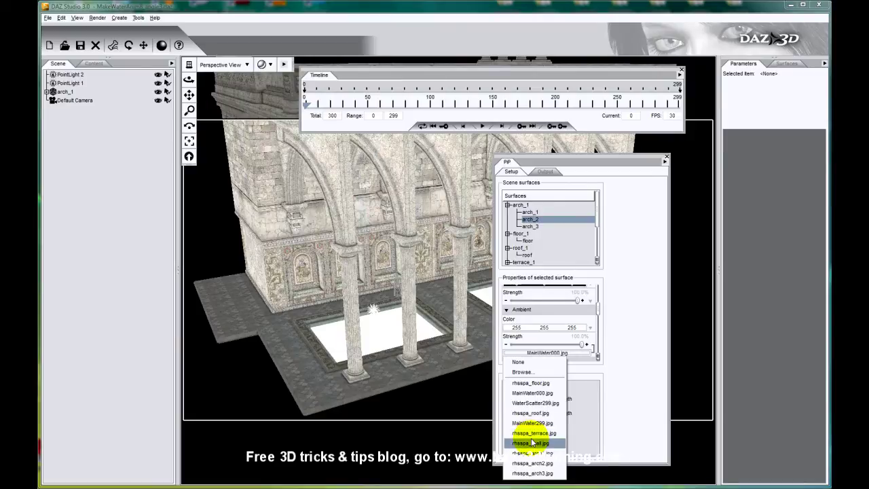
pyautogui.click(541, 374)
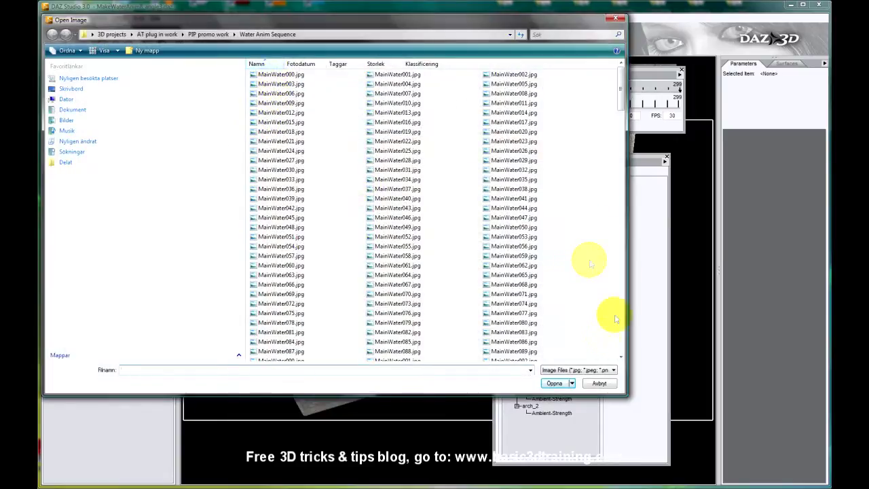
pyautogui.click(596, 383)
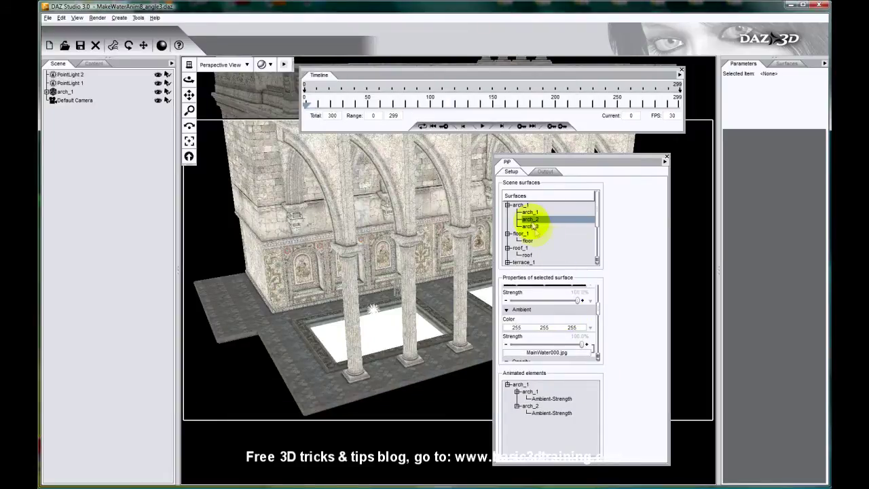
pyautogui.click(530, 211)
pyautogui.click(560, 353)
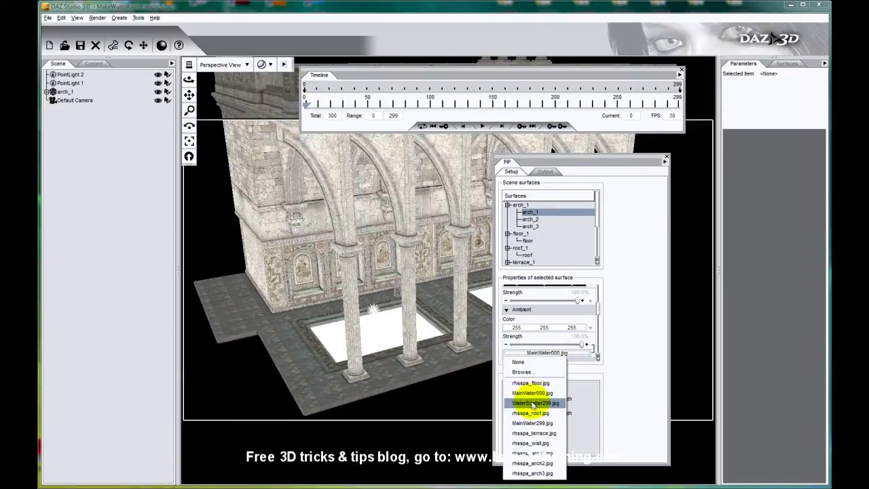
# - Browse to WaterScatter000.jpg and load it as arch_1's Ambient Strength map
pyautogui.click(514, 359)
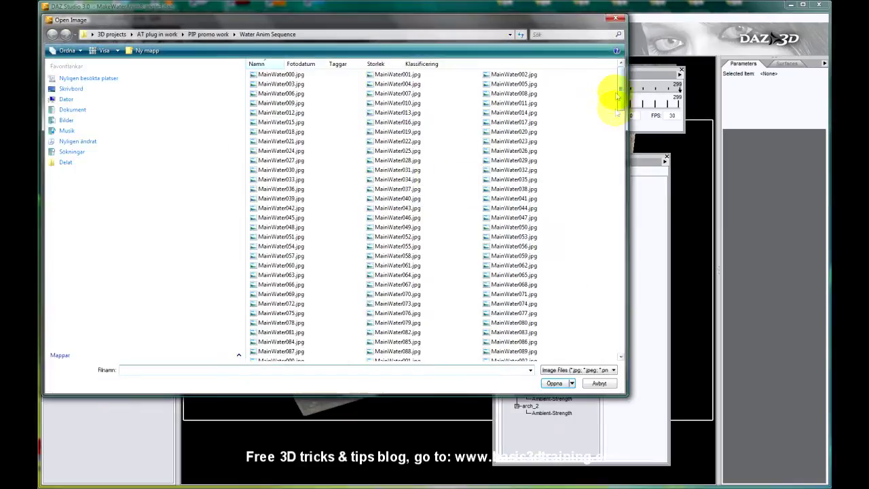
pyautogui.moveTo(618, 97); pyautogui.dragTo(619, 226)
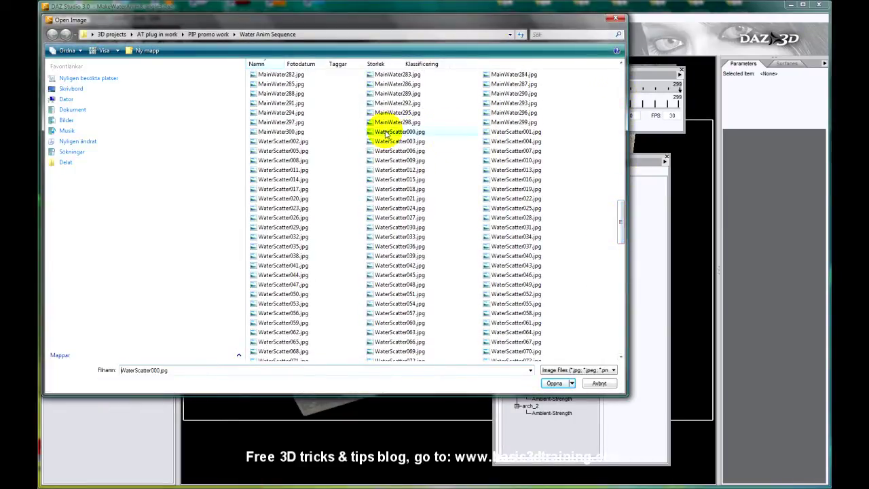
pyautogui.click(554, 382)
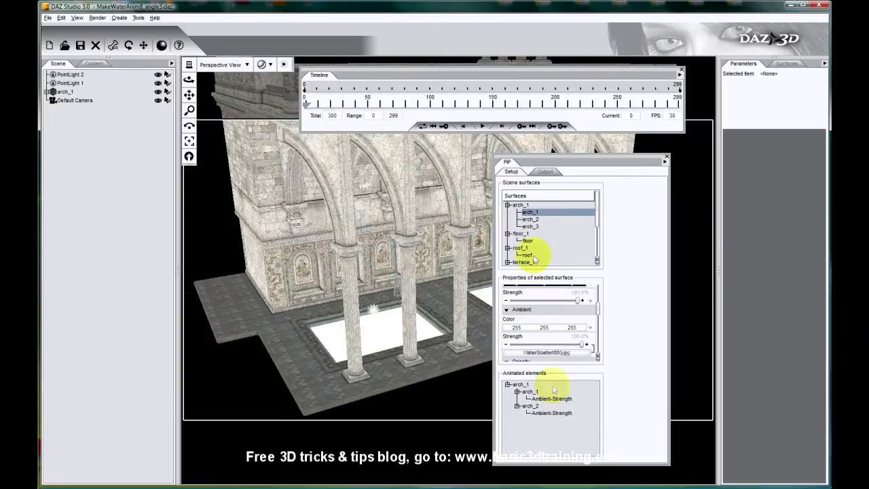
# - Apply WaterScatter000.jpg to the Ambient Strength of arch_2 and arch_3
pyautogui.click(532, 219)
pyautogui.click(543, 354)
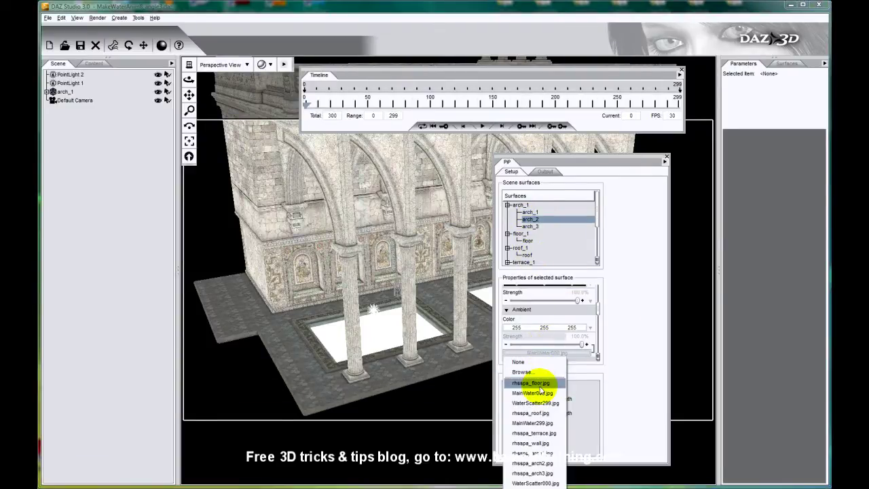
pyautogui.click(535, 475)
pyautogui.click(534, 227)
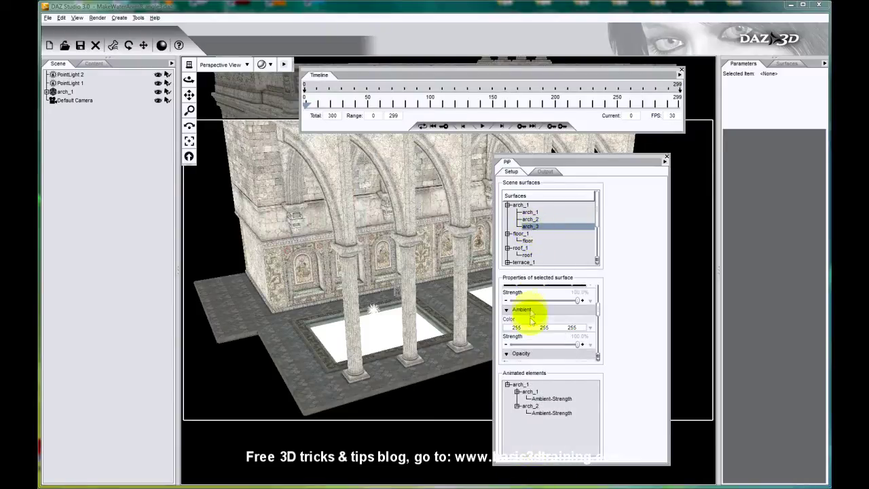
pyautogui.click(588, 343)
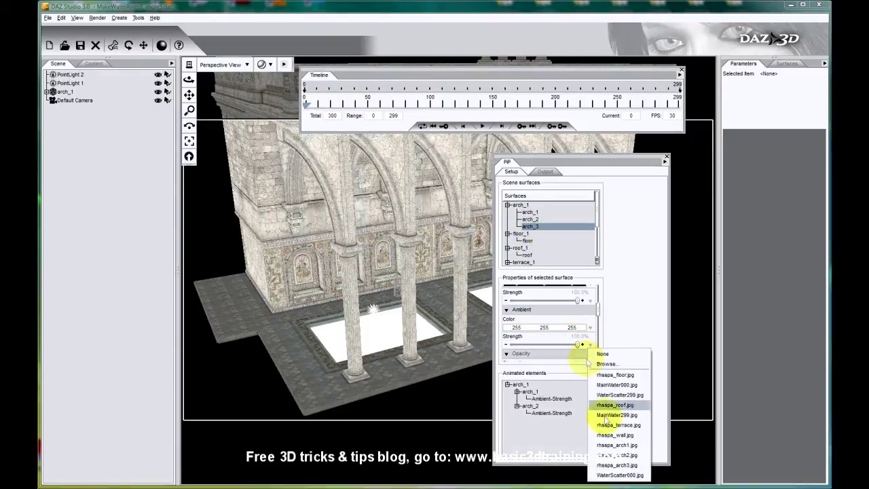
pyautogui.click(604, 475)
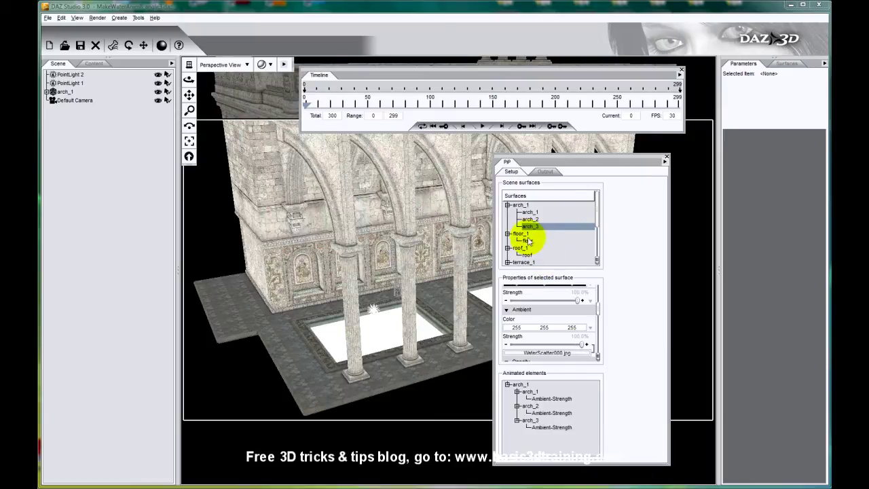
pyautogui.click(526, 240)
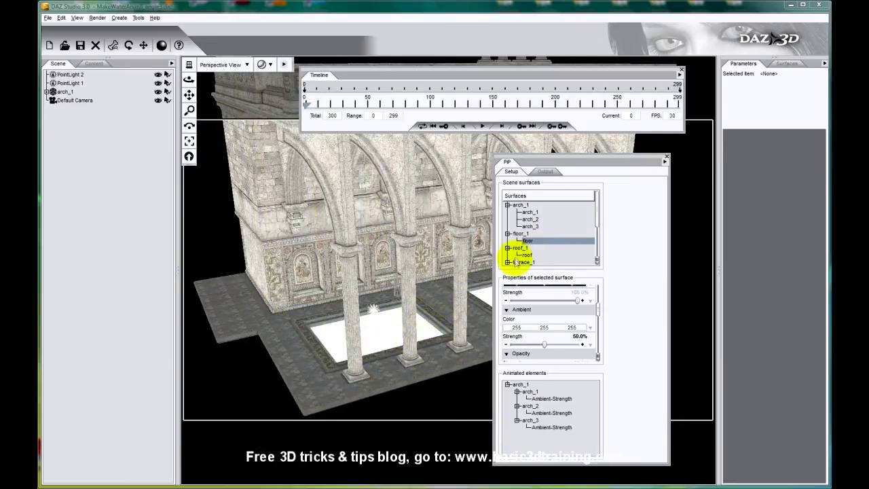
# - Scroll to the floor's 50.0% Ambient Strength and give it the WaterScatter000.jpg map
pyautogui.scroll(2, 600, 301)
pyautogui.moveTo(600, 301); pyautogui.dragTo(600, 288)
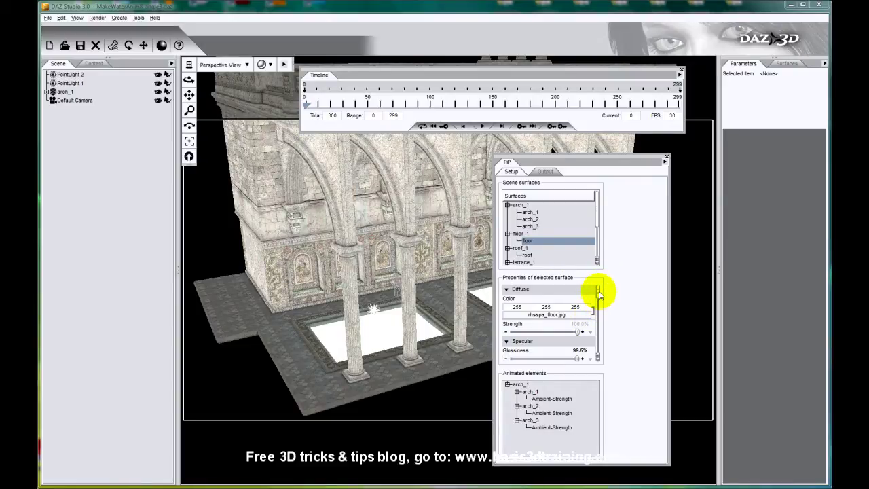
pyautogui.moveTo(599, 294); pyautogui.dragTo(597, 310)
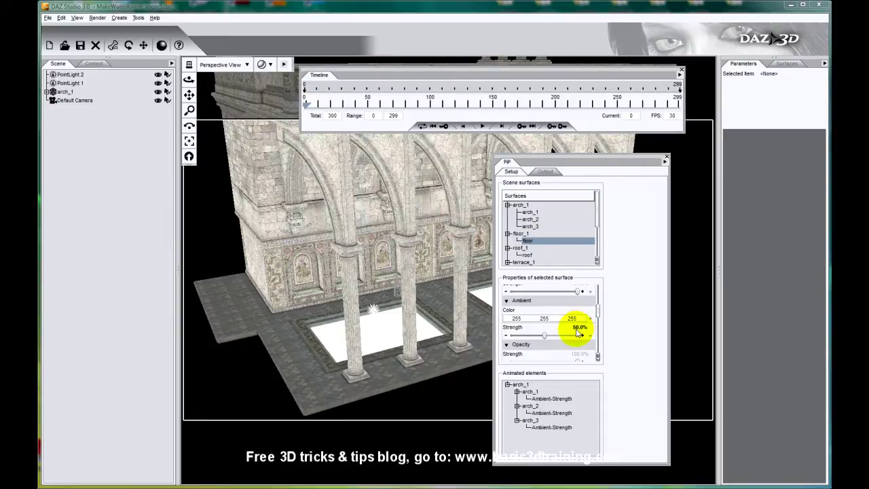
pyautogui.click(590, 334)
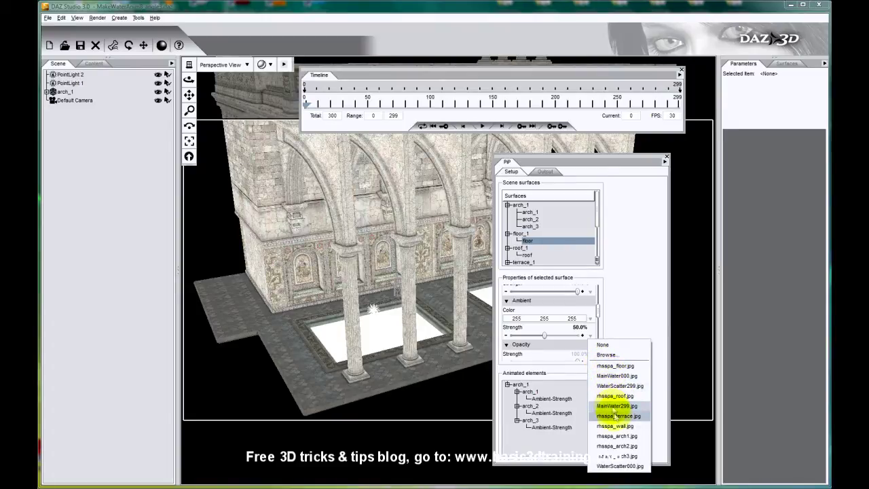
# - Apply WaterScatter000.jpg as the ambient strength map on the floor and roof surfaces
pyautogui.click(614, 465)
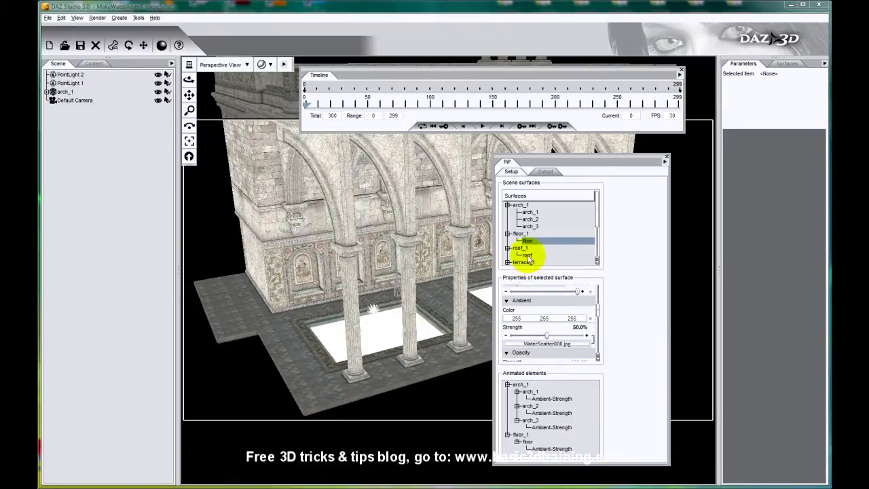
pyautogui.click(527, 255)
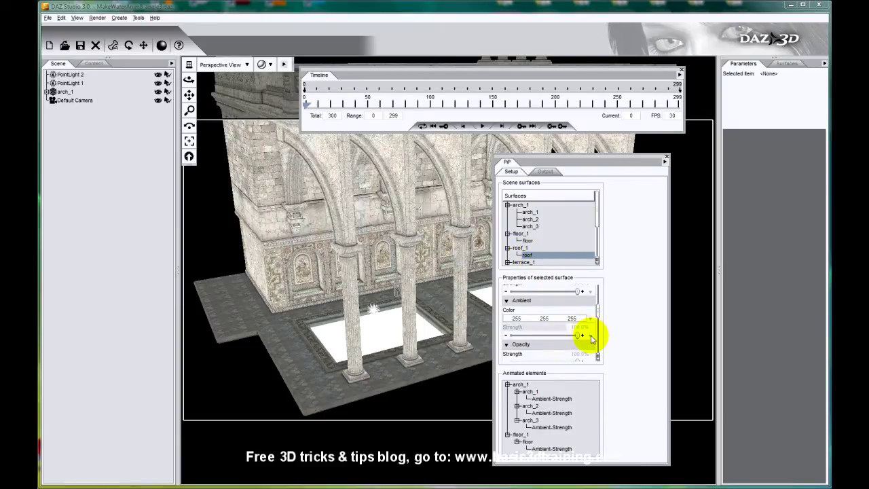
pyautogui.click(590, 337)
pyautogui.click(605, 461)
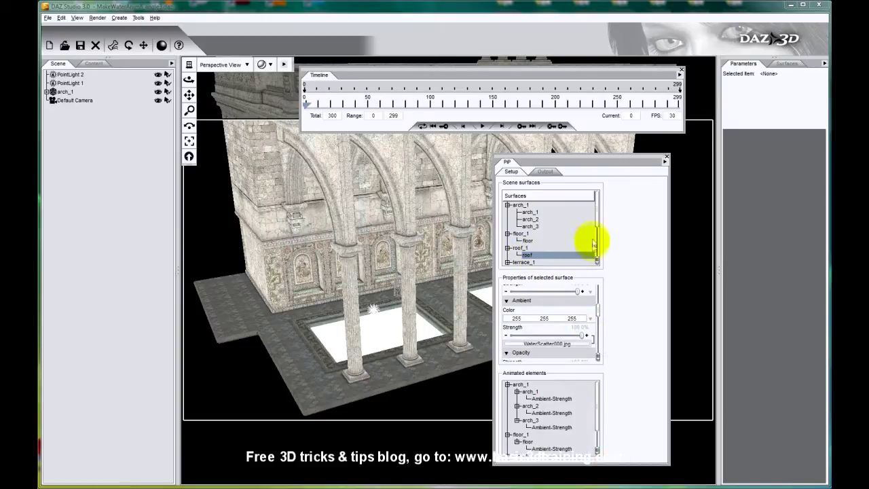
# - Set WaterScatter000.jpg as the ambient strength map for the terrace and wall surfaces
pyautogui.scroll(-1, 597, 222)
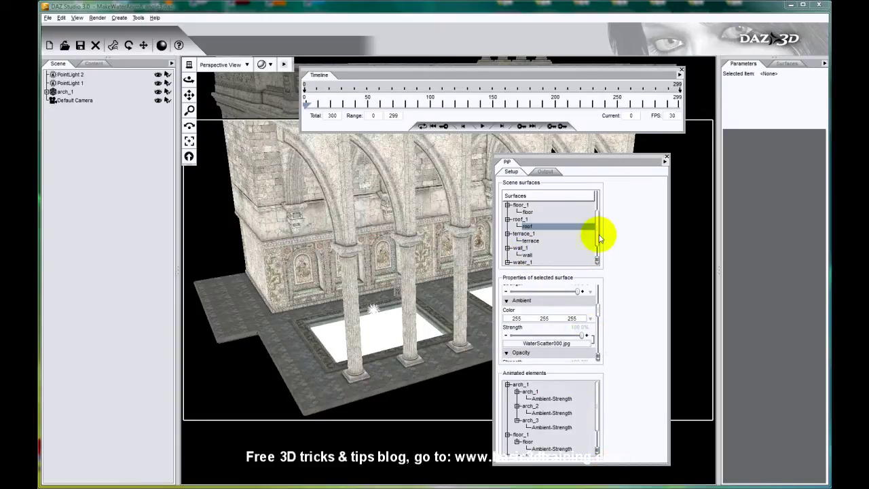
pyautogui.click(532, 241)
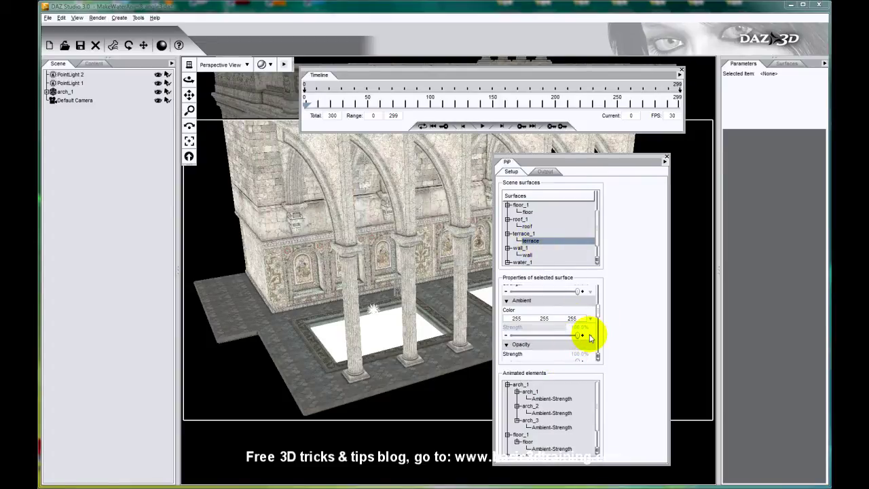
pyautogui.click(589, 335)
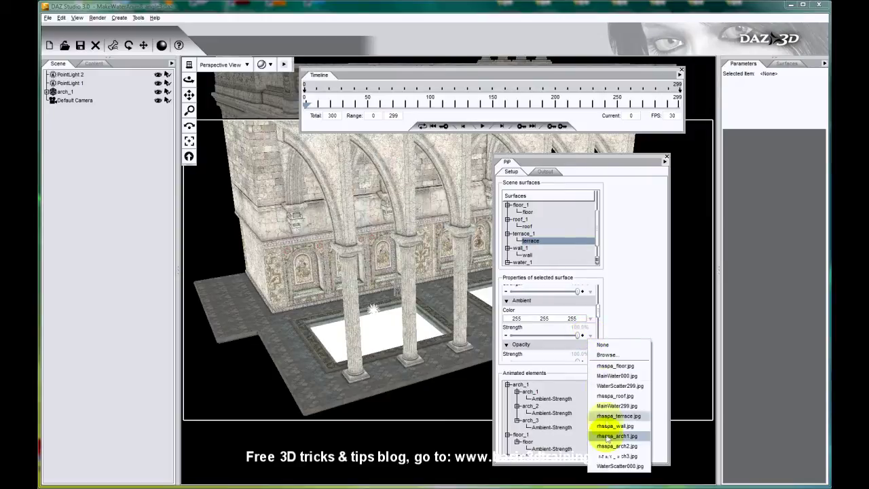
pyautogui.click(605, 466)
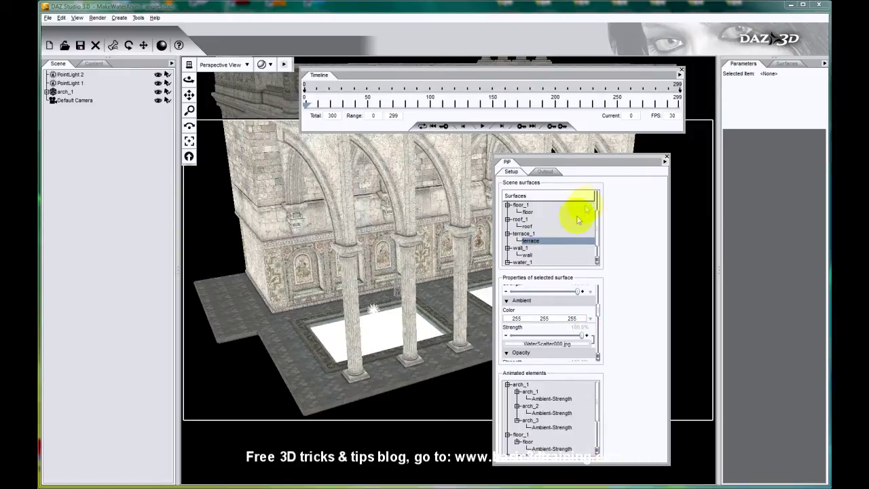
pyautogui.click(530, 255)
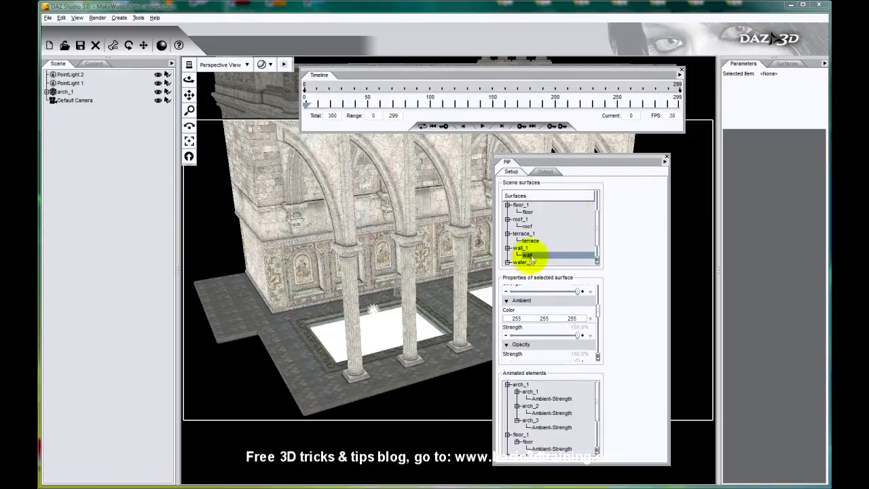
pyautogui.click(589, 336)
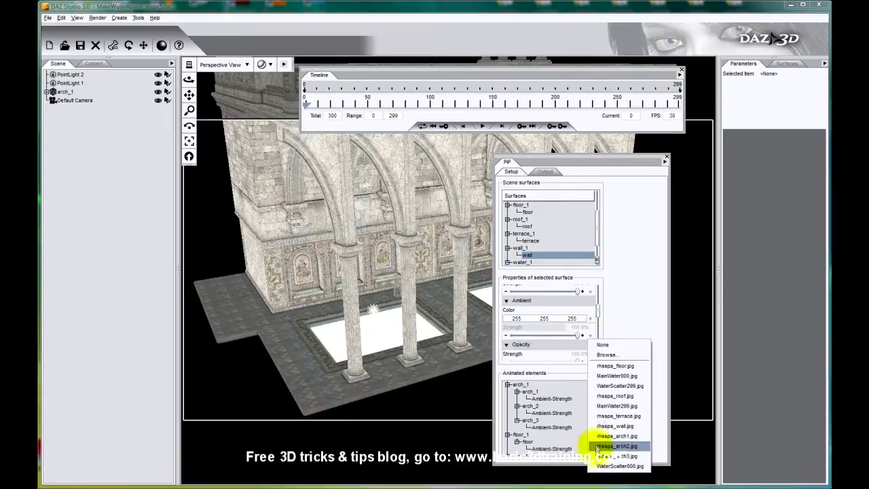
pyautogui.click(597, 464)
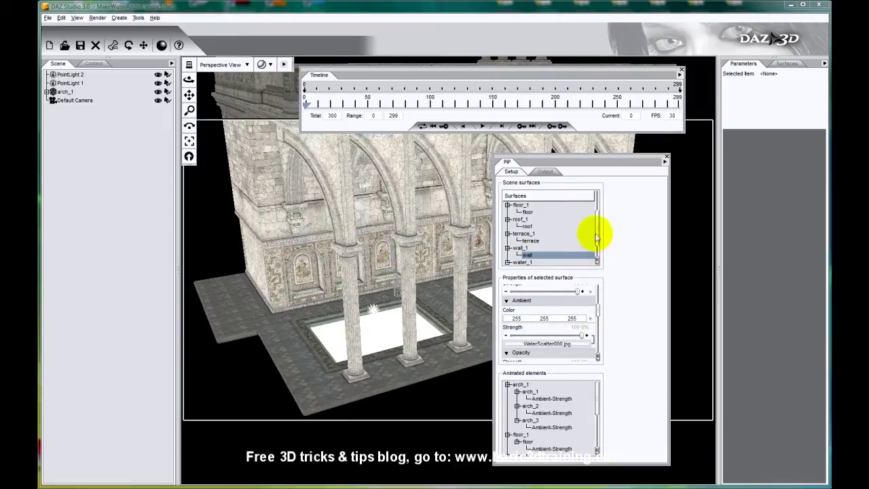
pyautogui.moveTo(599, 234); pyautogui.dragTo(602, 244)
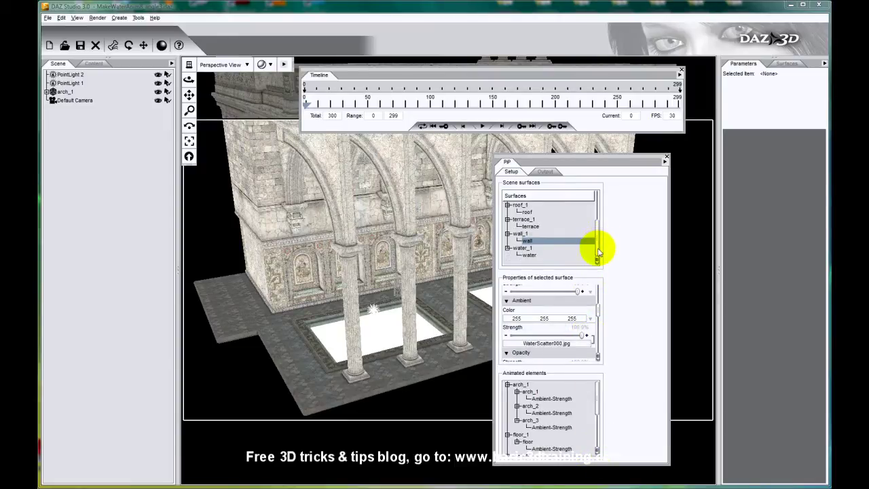
# - Browse to MainWater000.jpg and load it as the water surface's diffuse colour map
pyautogui.click(539, 254)
pyautogui.moveTo(598, 316); pyautogui.dragTo(601, 287)
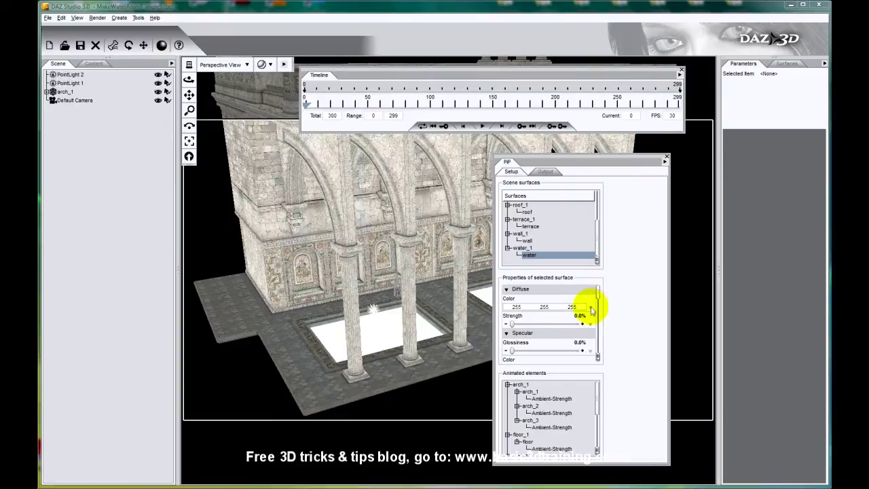
pyautogui.click(591, 310)
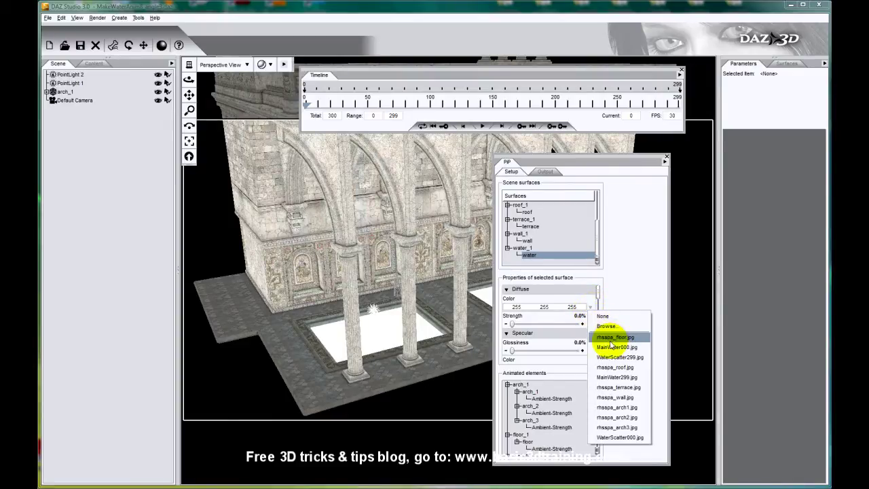
pyautogui.click(604, 326)
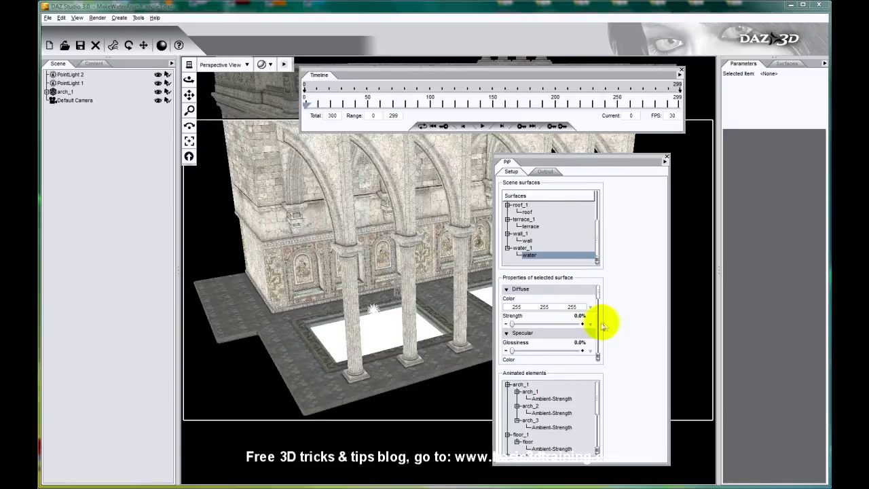
pyautogui.click(280, 77)
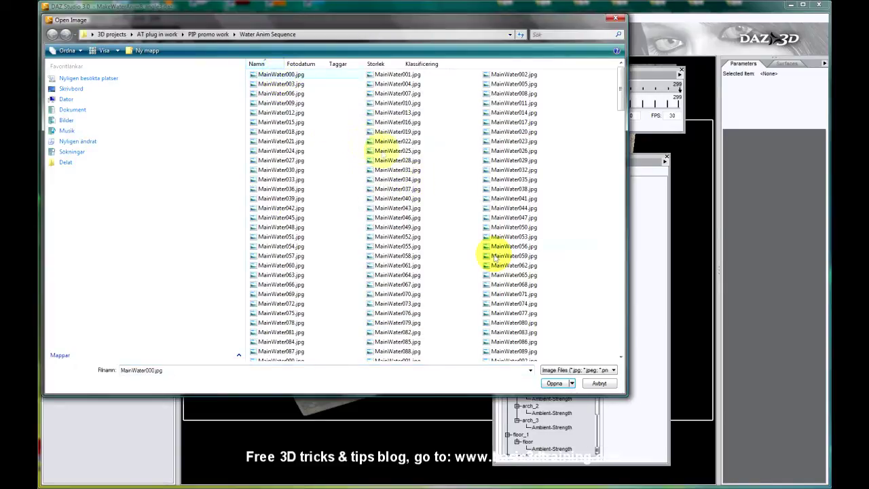
pyautogui.click(555, 383)
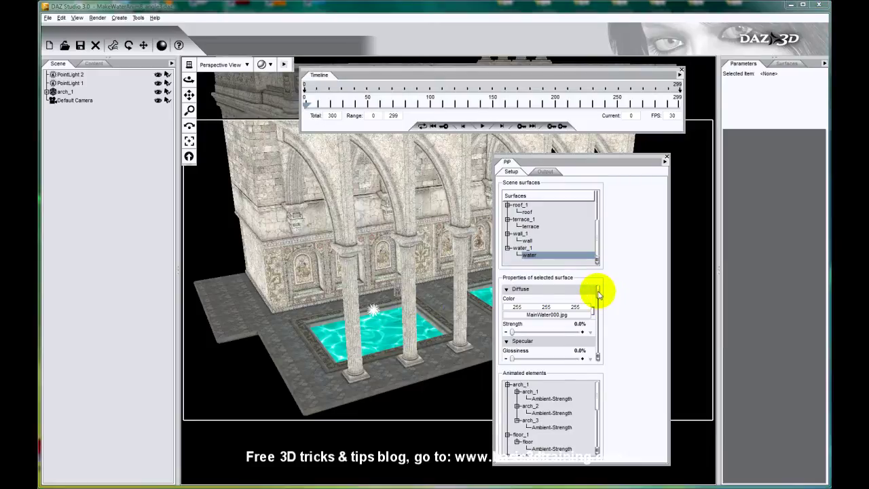
# - Set the water's opacity strength map to MainWater000.jpg
pyautogui.moveTo(595, 291); pyautogui.dragTo(599, 319)
pyautogui.click(591, 330)
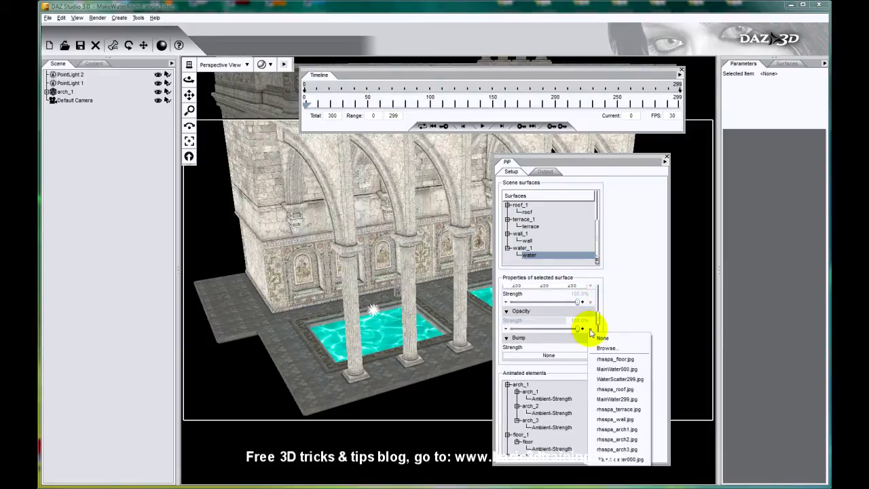
pyautogui.click(606, 369)
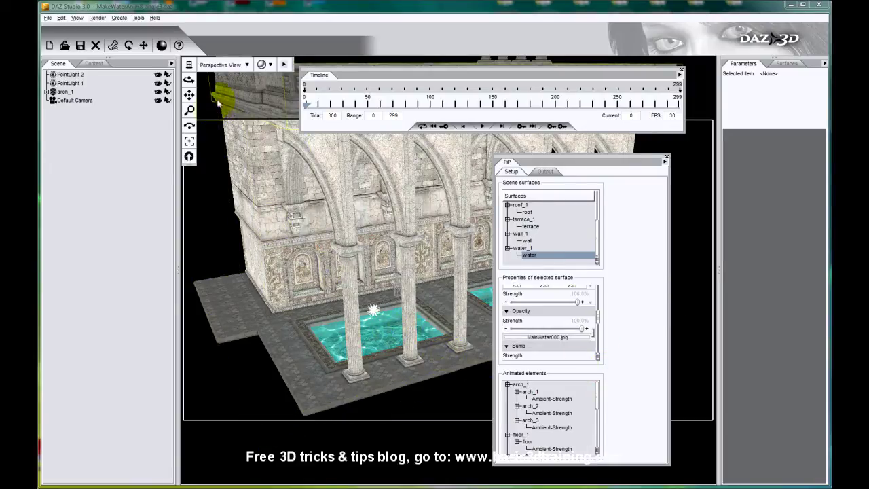
# - Zoom, pan and rotate the camera for a close overhead look at the water
pyautogui.click(188, 110)
pyautogui.moveTo(372, 310); pyautogui.dragTo(372, 251)
pyautogui.click(188, 94)
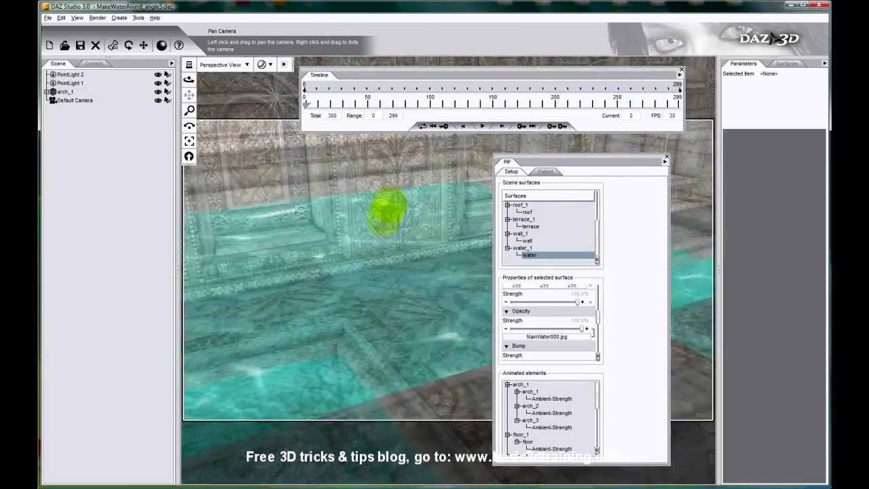
pyautogui.moveTo(388, 203); pyautogui.dragTo(382, 213)
pyautogui.click(188, 79)
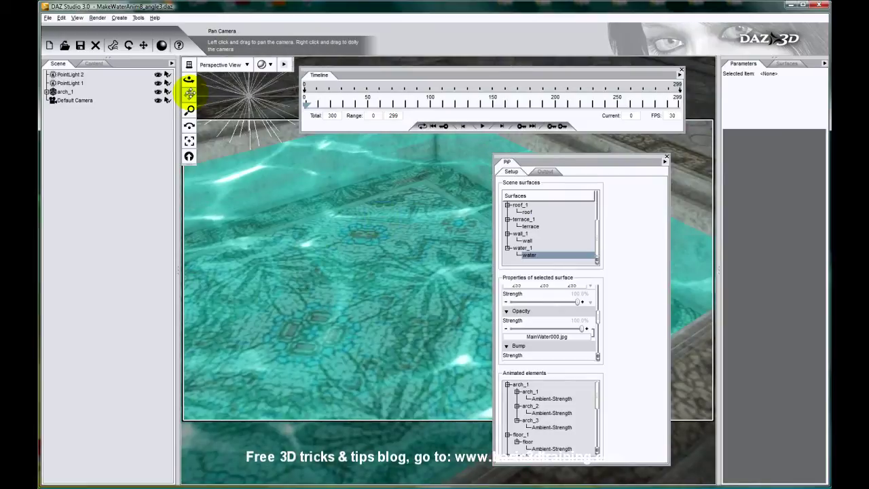
pyautogui.click(188, 110)
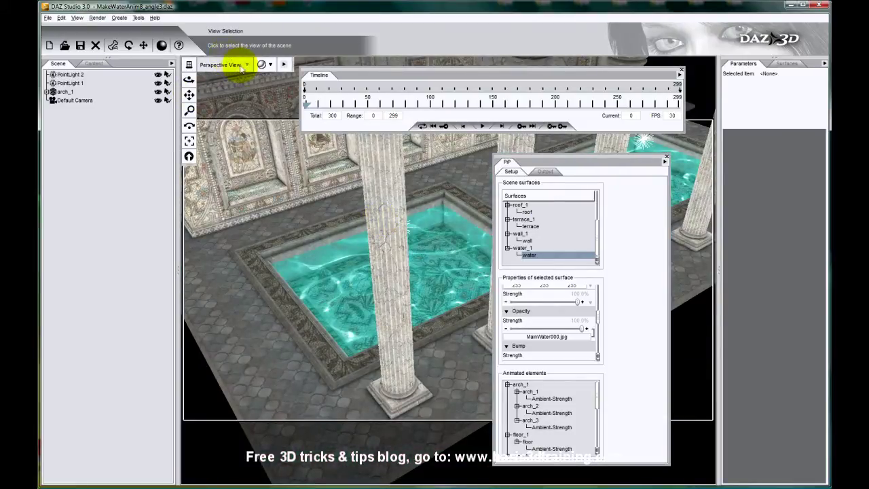
# - View through the Default Camera, scrub to frame 98, and show the PIP Output settings
pyautogui.click(236, 67)
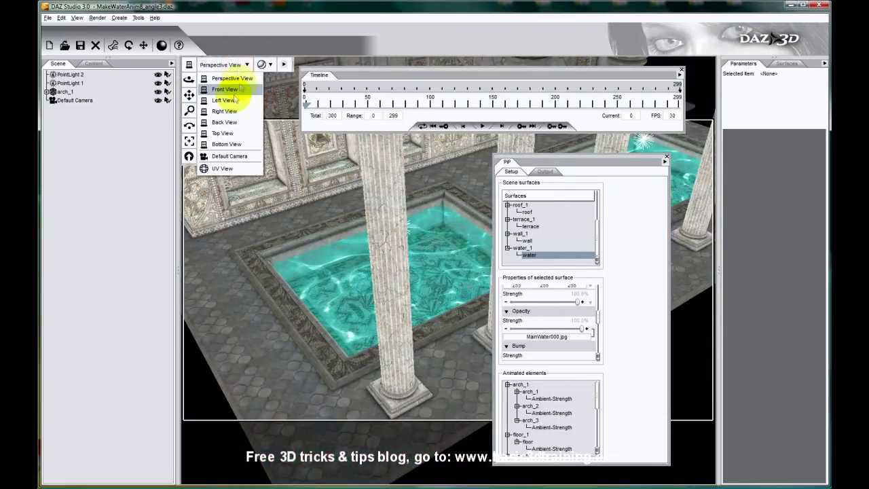
pyautogui.click(231, 156)
pyautogui.click(308, 103)
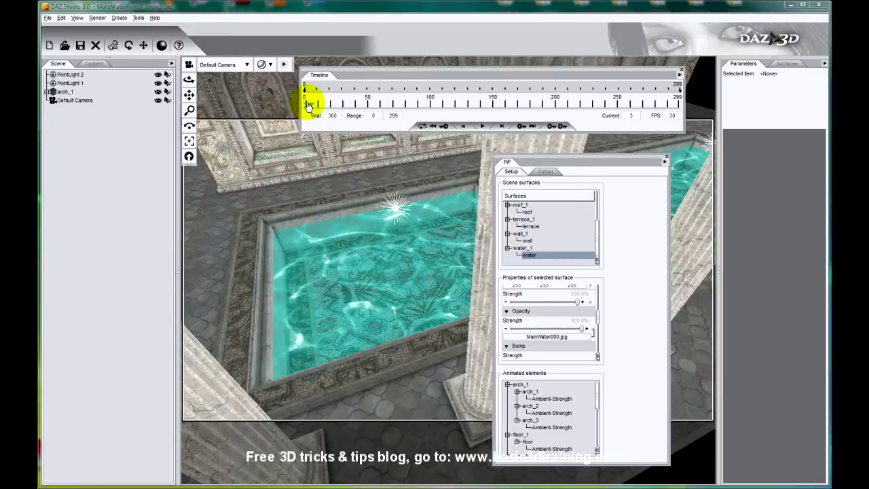
pyautogui.moveTo(308, 106); pyautogui.dragTo(264, 108)
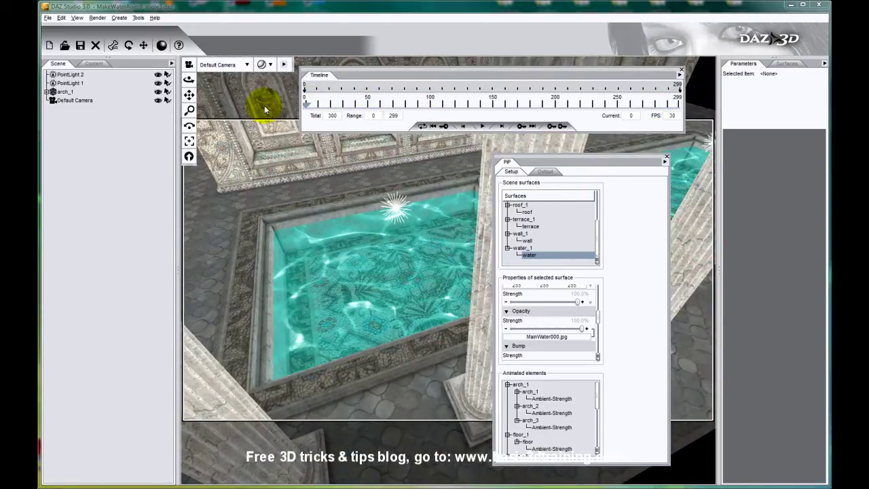
pyautogui.click(546, 171)
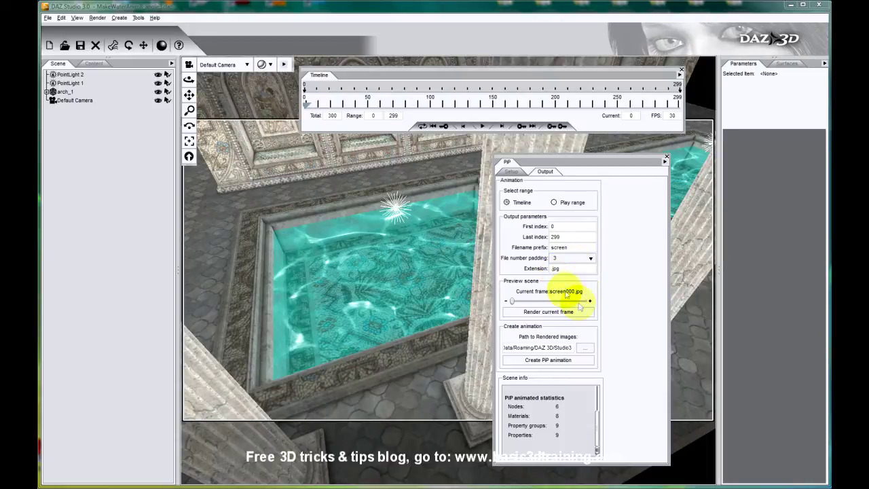
# - Preview frame screen116.jpg, then check the advanced render settings (shading rate 1.00) and accept
pyautogui.moveTo(511, 301); pyautogui.dragTo(539, 301)
pyautogui.click(97, 17)
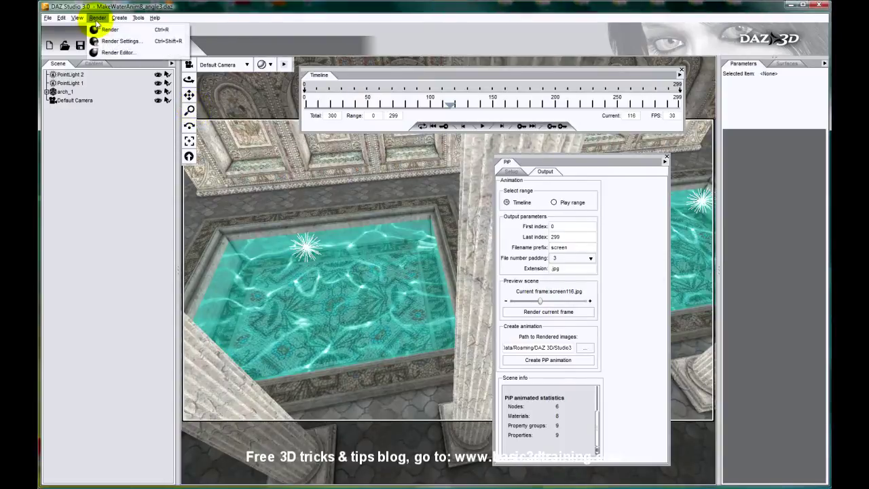
pyautogui.click(109, 36)
pyautogui.click(376, 185)
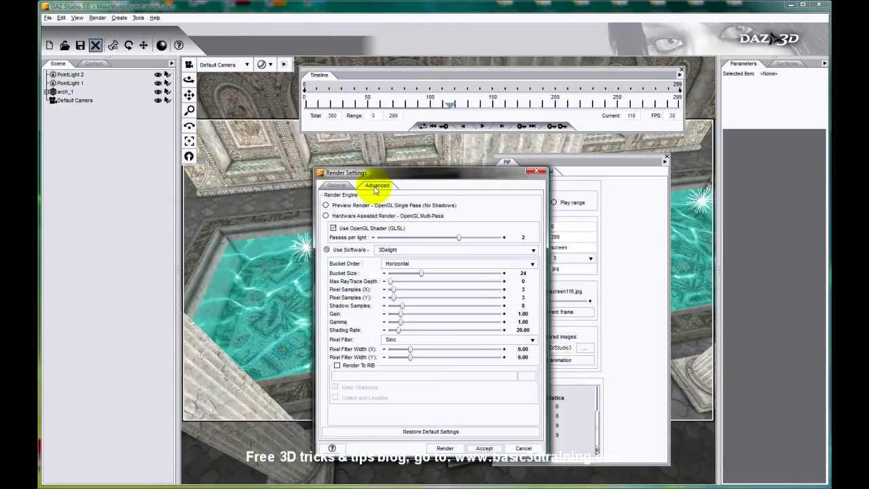
pyautogui.click(524, 330)
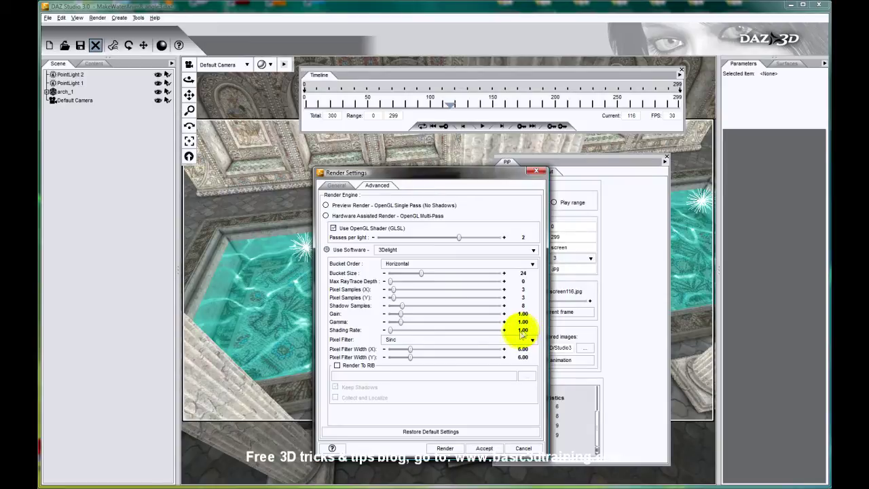
pyautogui.click(488, 446)
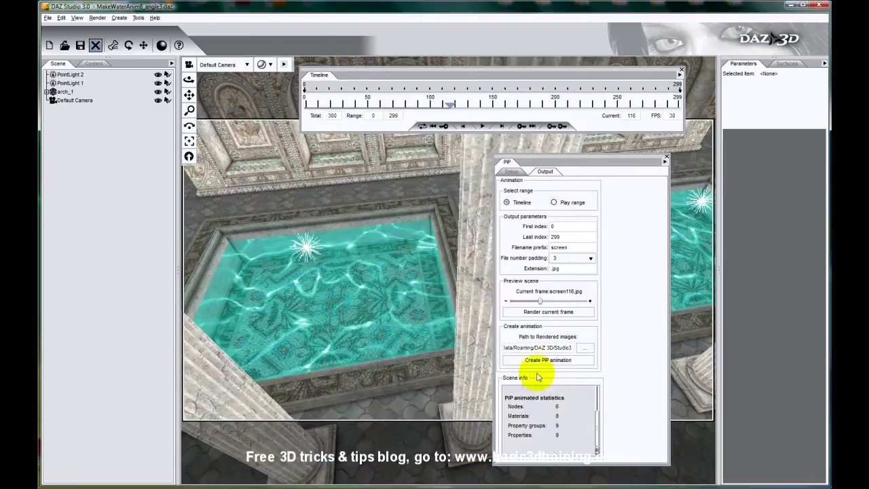
# - Render frame 116 of the turquoise pool scene from the PIP Output page
pyautogui.click(548, 312)
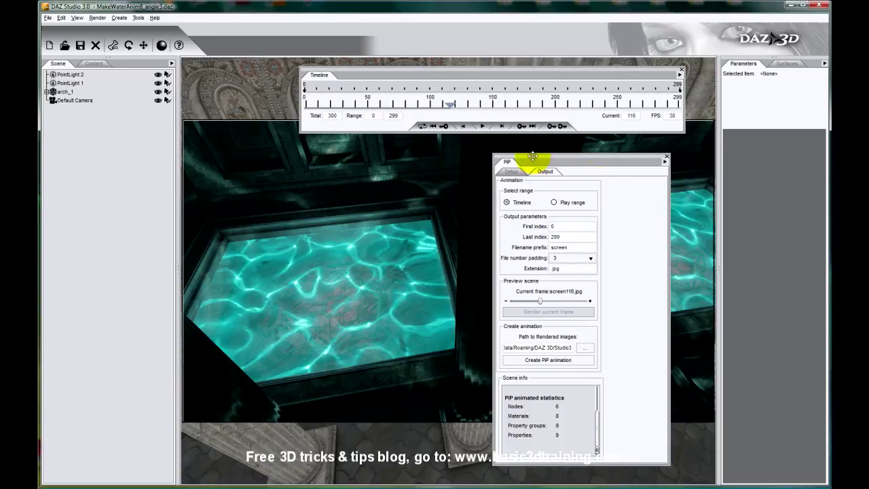
# - Move aside and close the PIP panel, then scrub the animation to frame 133
pyautogui.moveTo(532, 159); pyautogui.dragTo(656, 165)
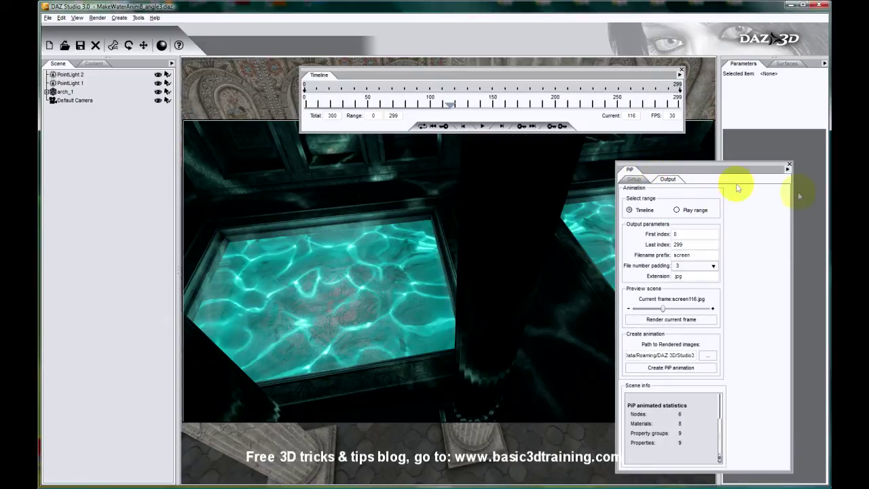
pyautogui.click(789, 165)
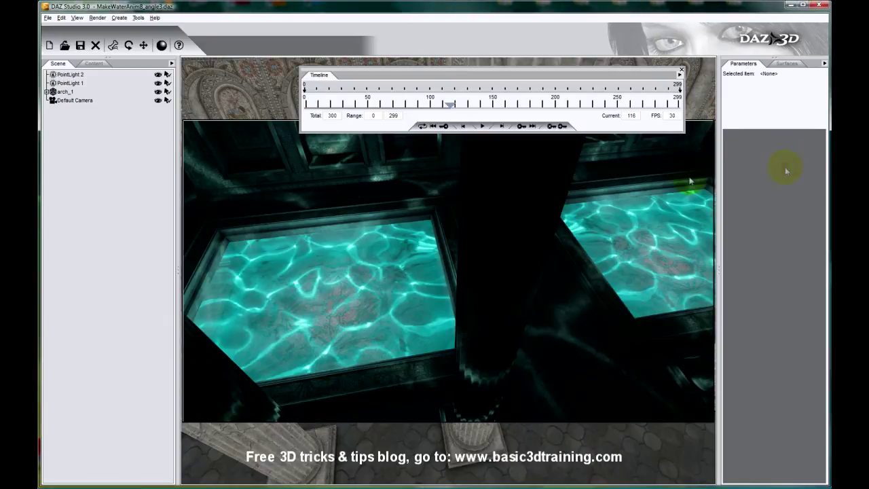
pyautogui.moveTo(435, 101); pyautogui.dragTo(523, 104)
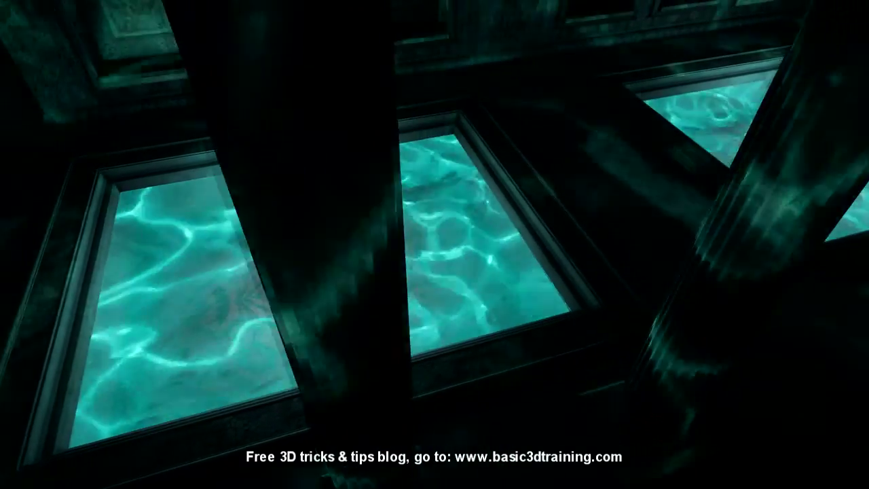